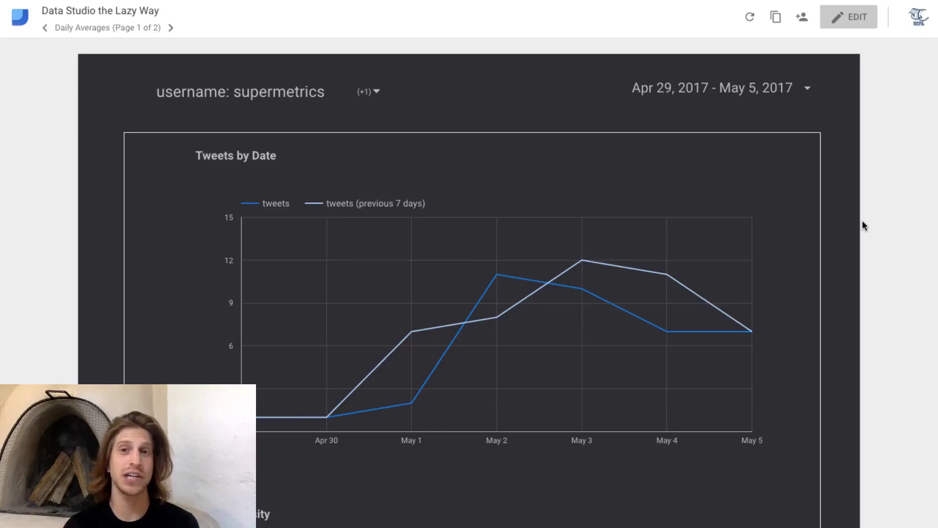
Try the Last 14 days date range, then return the report to Last 7 days.
left_click(808, 92)
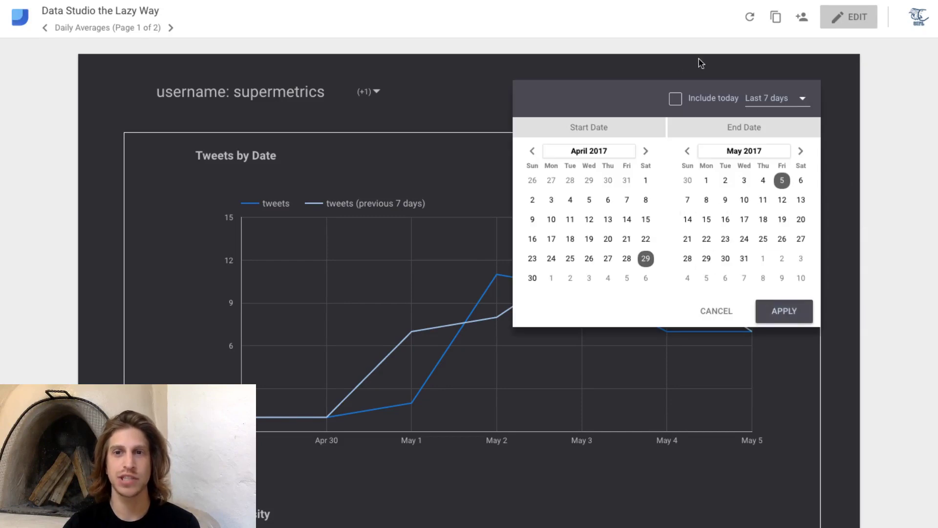
left_click(784, 99)
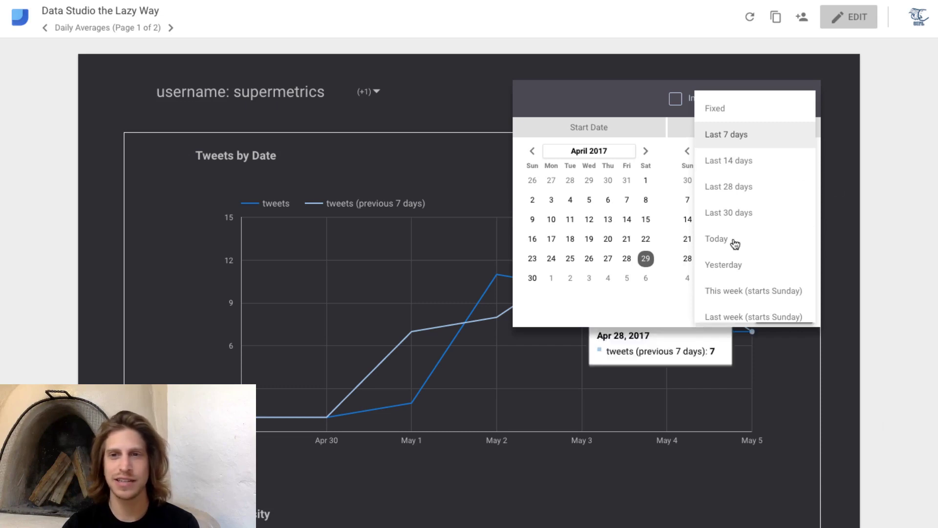
left_click(753, 167)
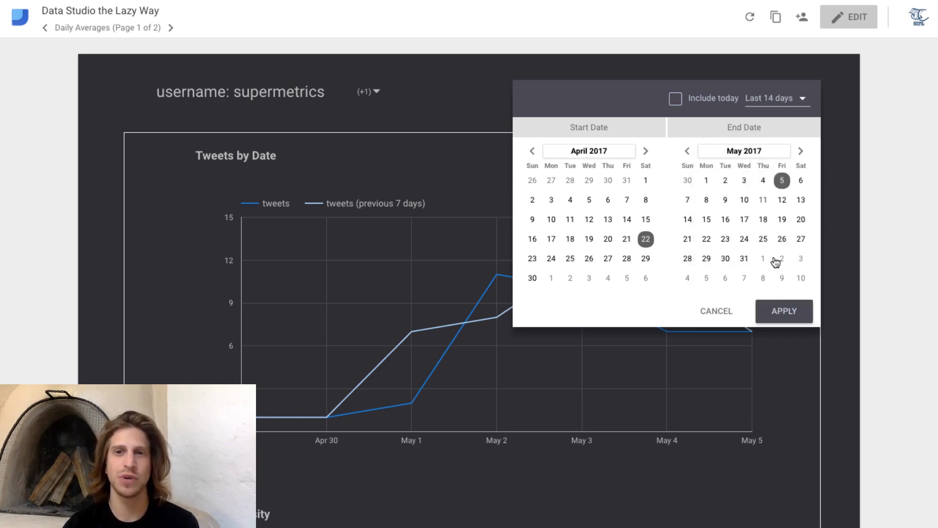
left_click(783, 313)
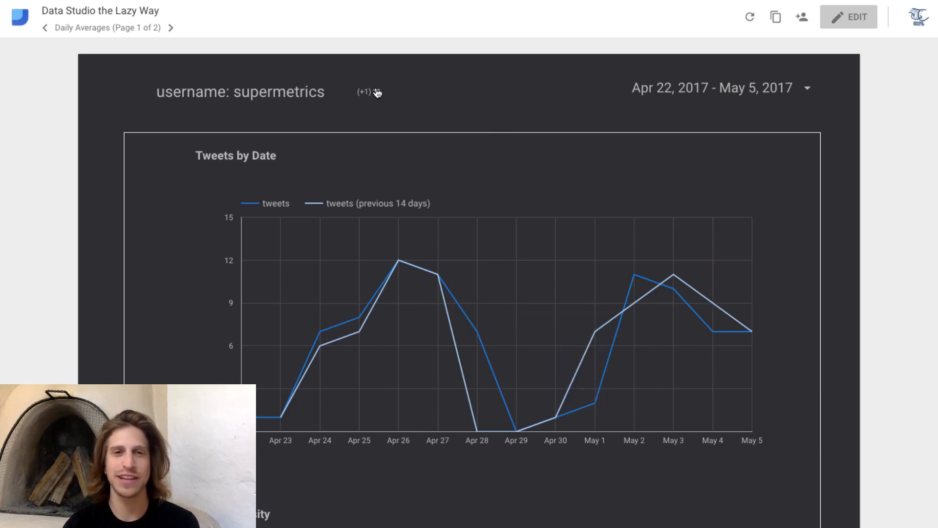
left_click(782, 93)
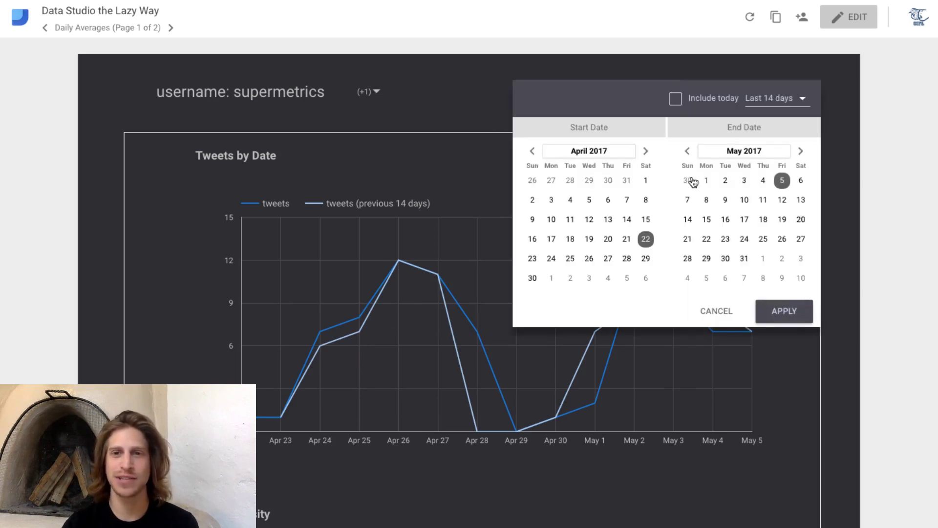
left_click(777, 108)
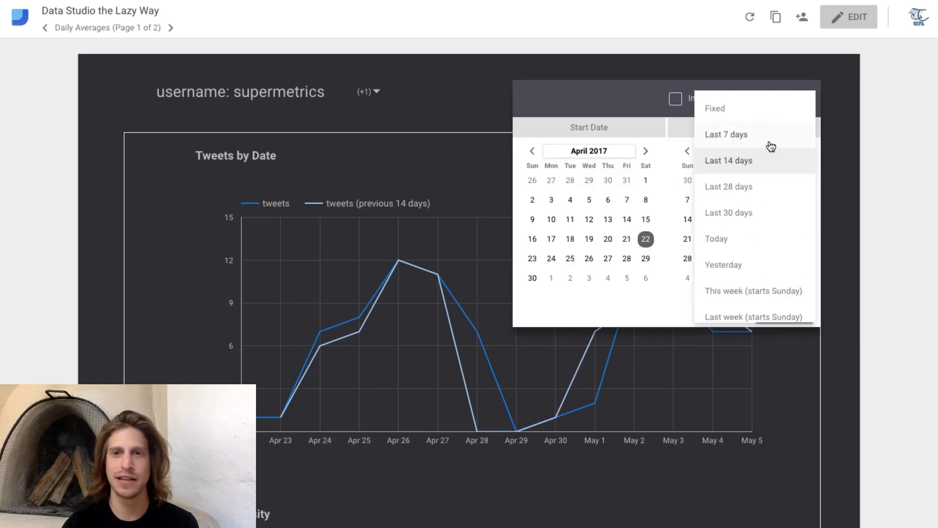
left_click(726, 135)
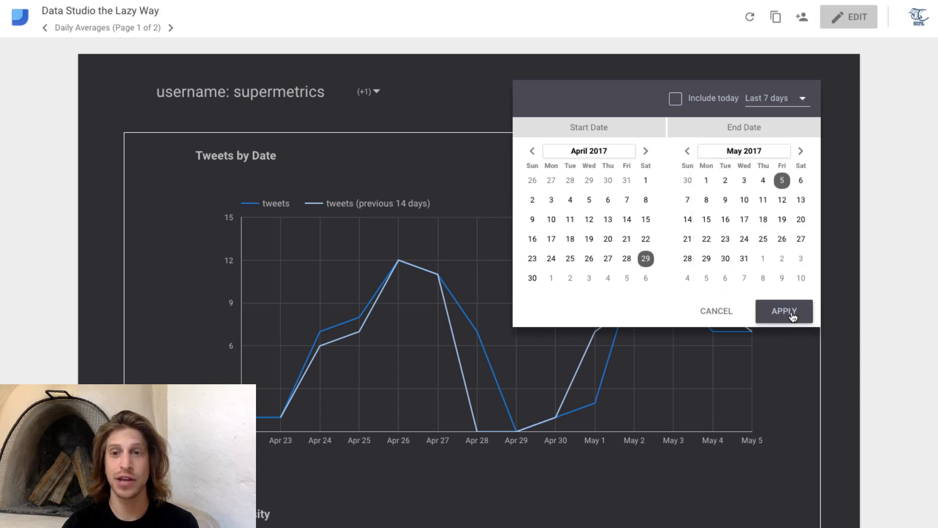
left_click(792, 315)
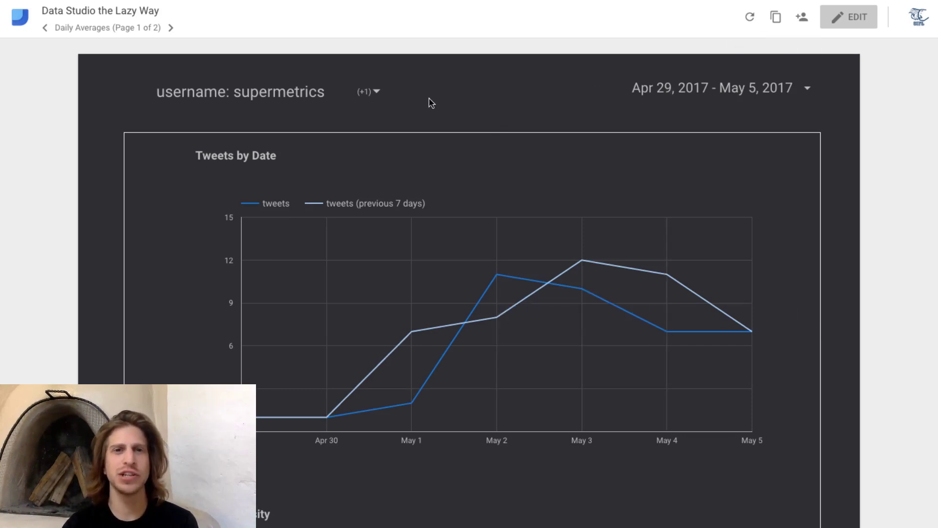
Reset the username filter so every account is included.
left_click(375, 93)
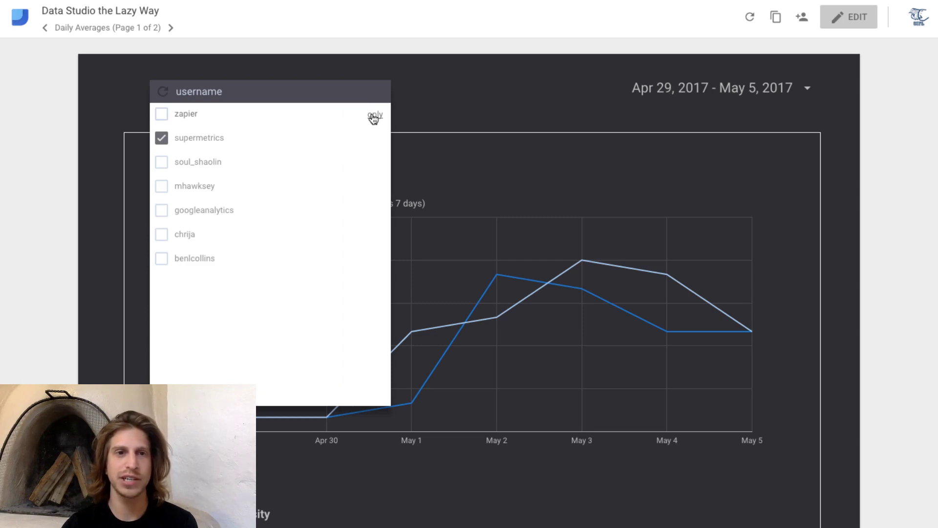
left_click(432, 107)
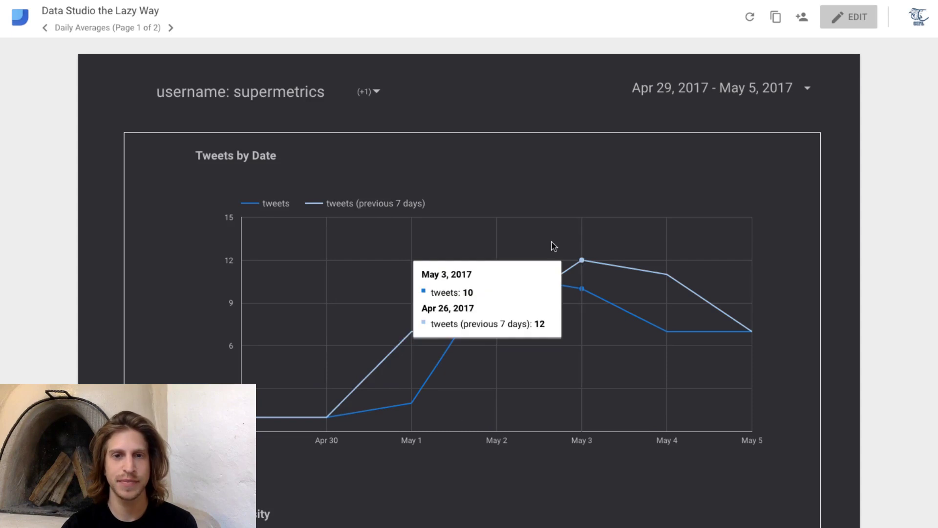
left_click(375, 93)
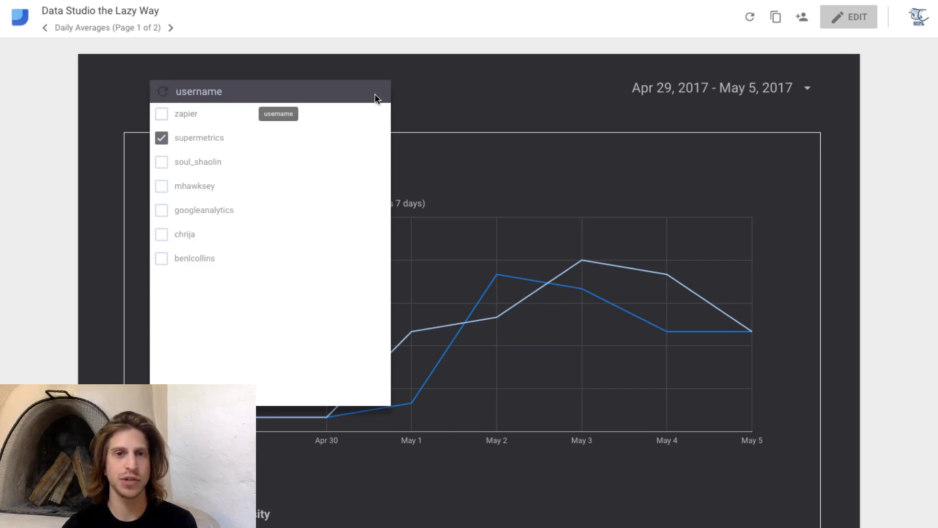
left_click(163, 99)
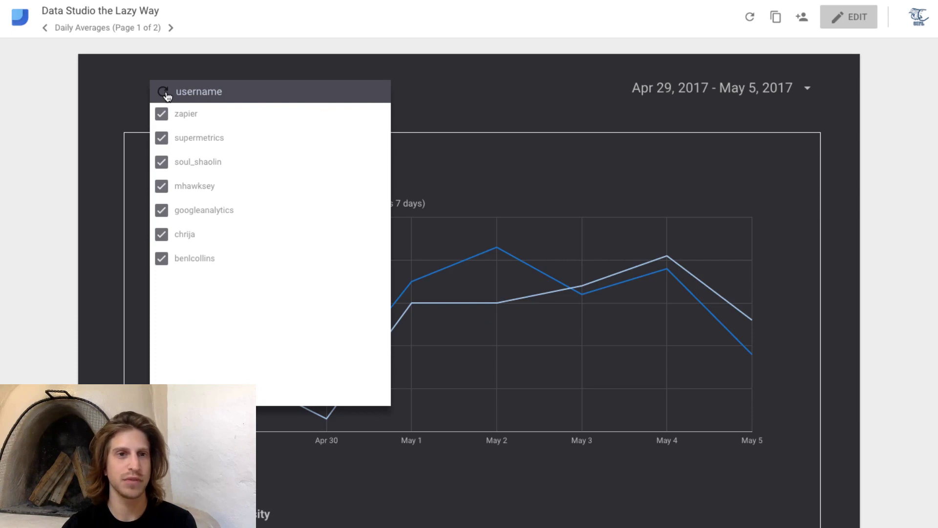
left_click(542, 95)
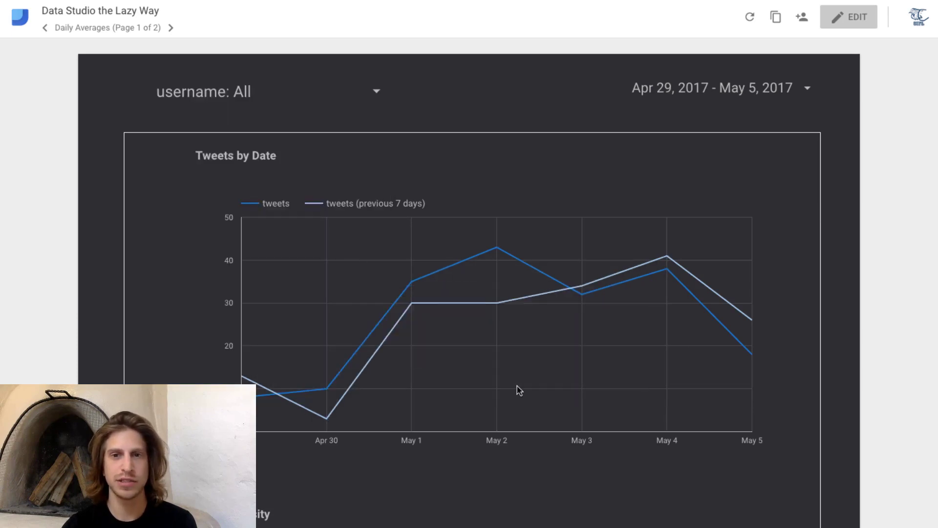
Narrow the username filter to supermetrics only, then add zapier as well.
left_click(336, 94)
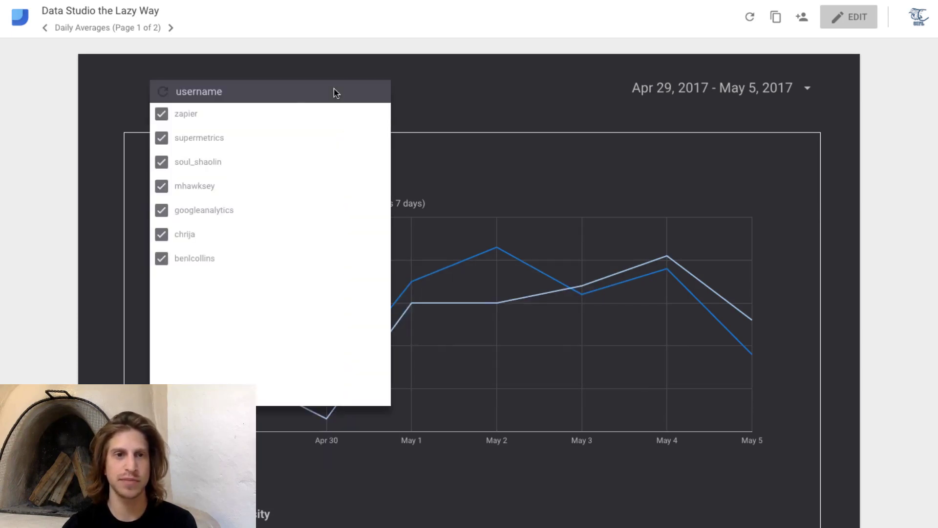
mouse_move(370, 119)
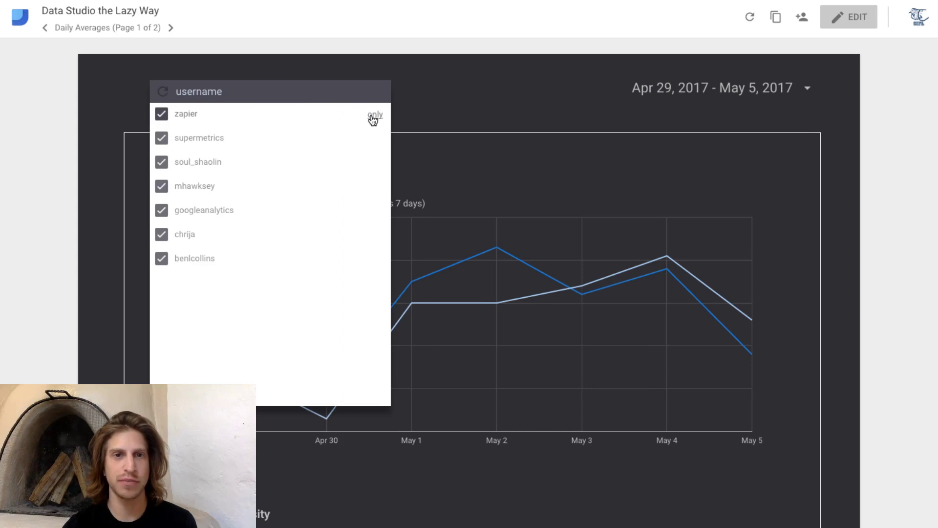
left_click(374, 138)
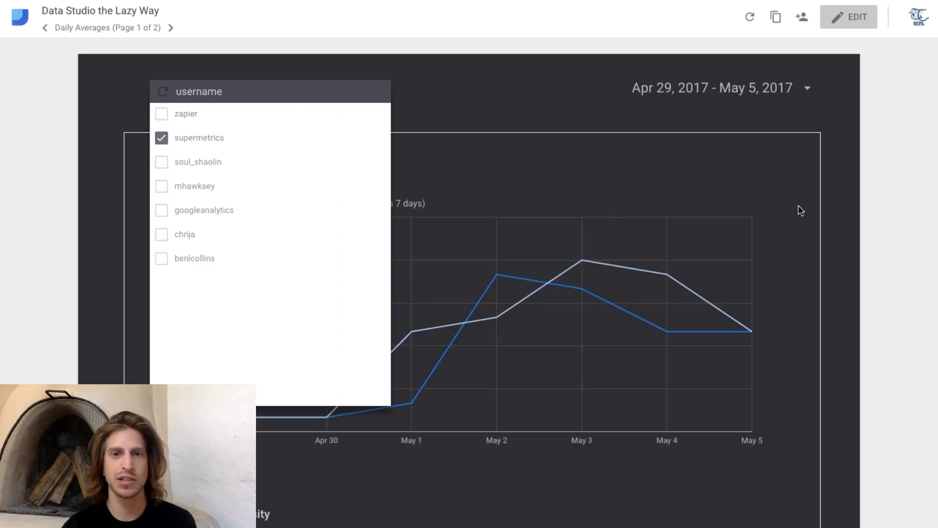
left_click(815, 215)
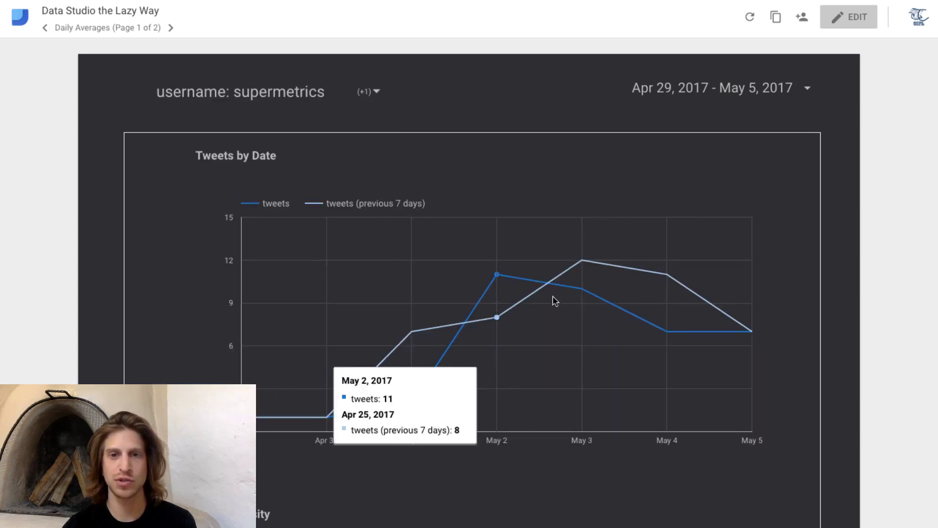
left_click(376, 93)
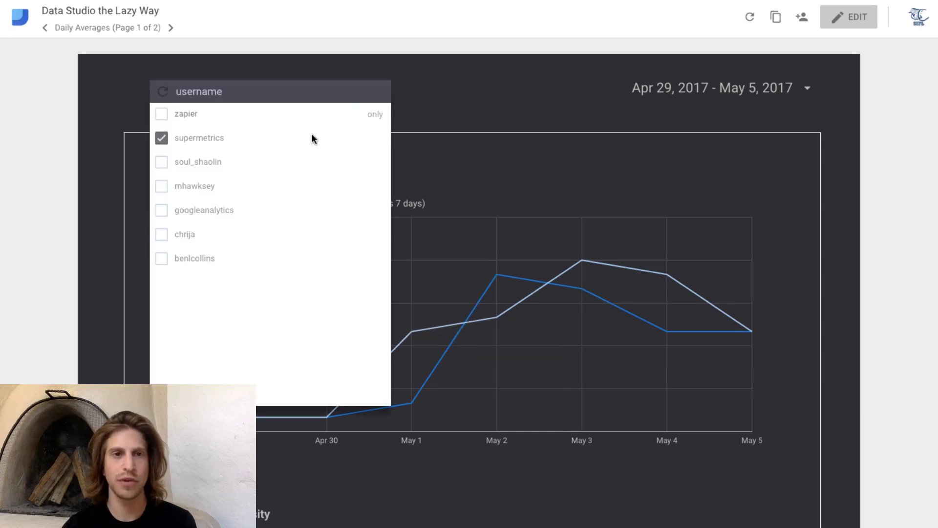
left_click(163, 116)
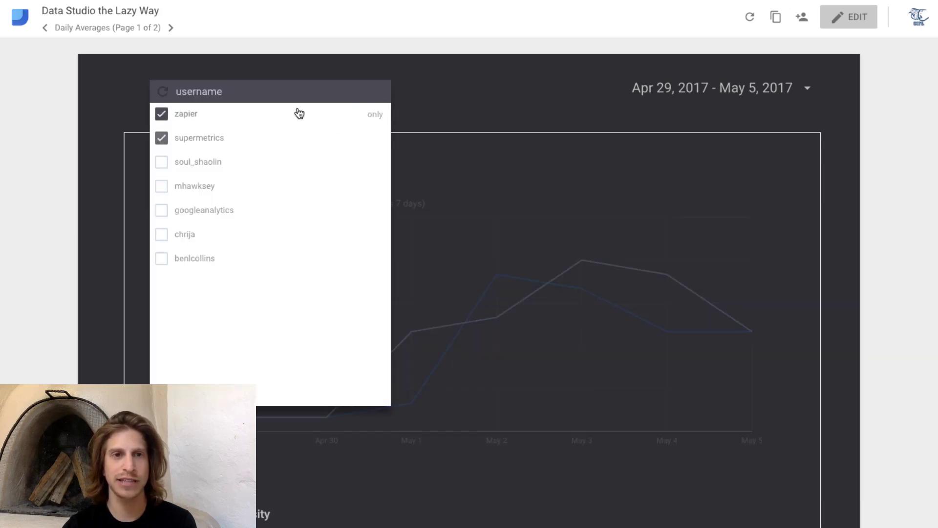
left_click(854, 151)
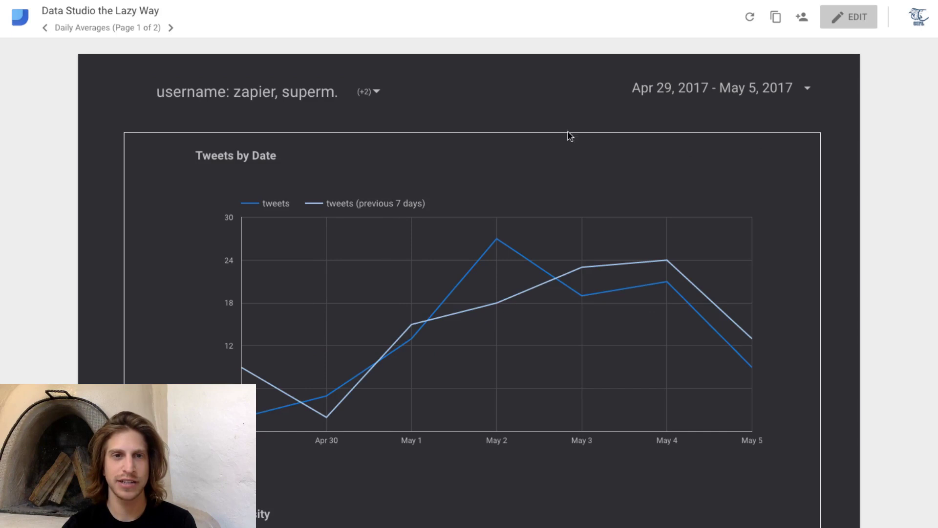
left_click(377, 92)
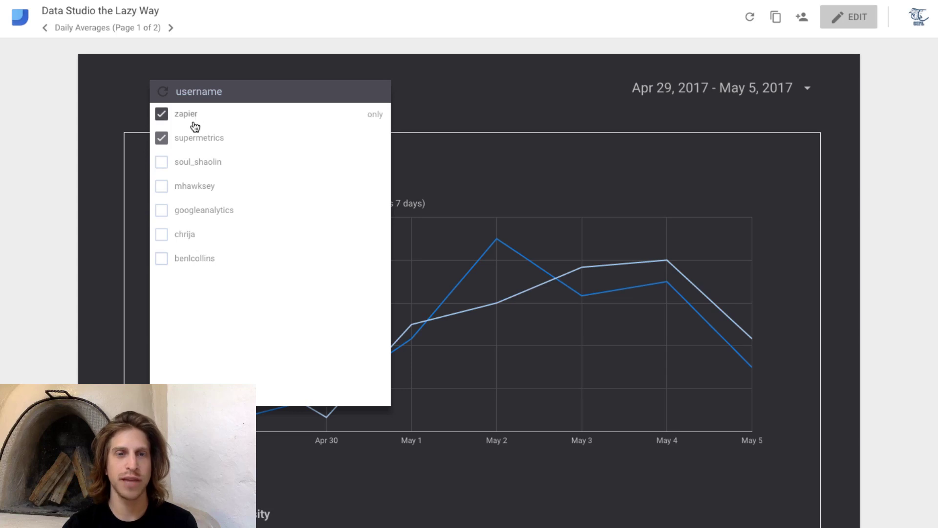
left_click(731, 88)
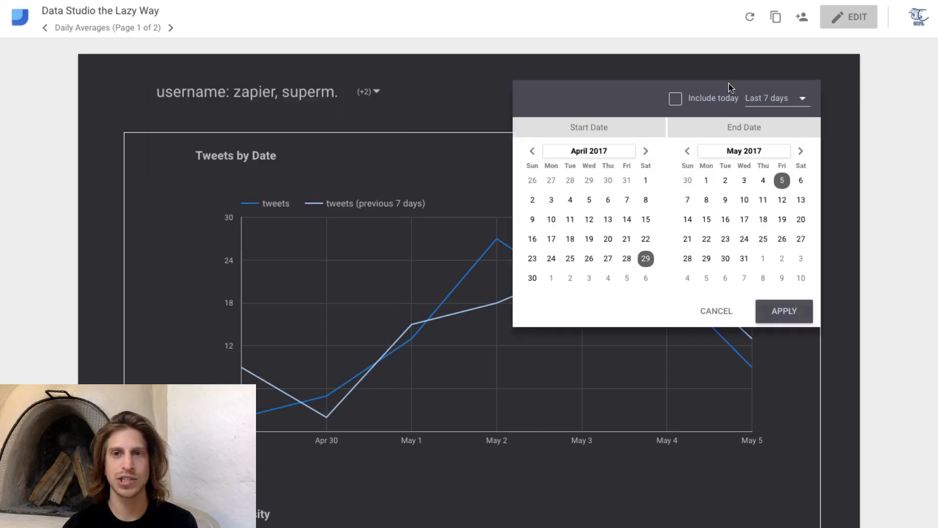
left_click(848, 106)
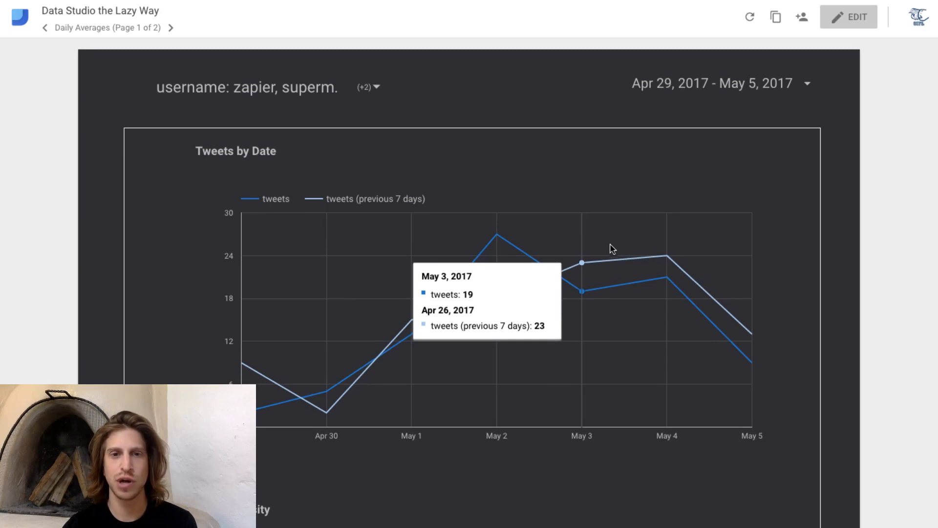
scroll(599, 484, "down", 5)
scroll(435, 205, "up", 5)
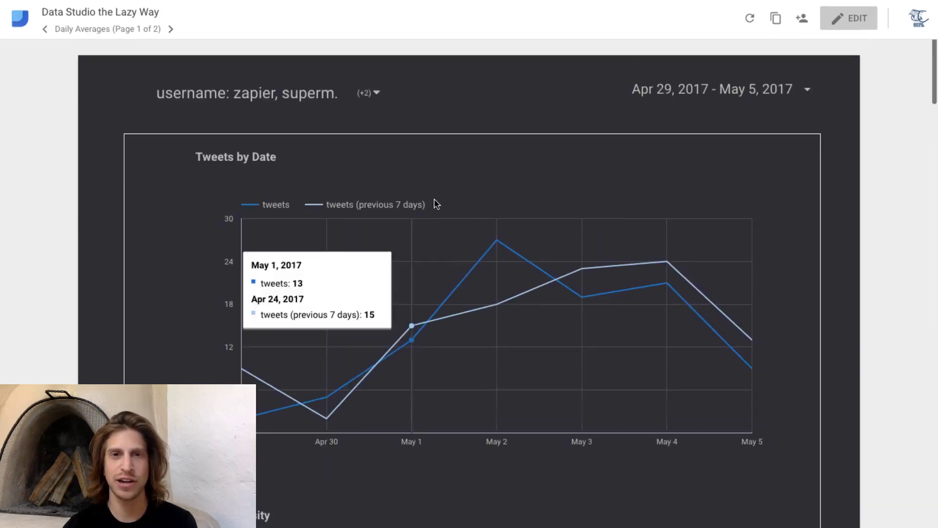
left_click(857, 18)
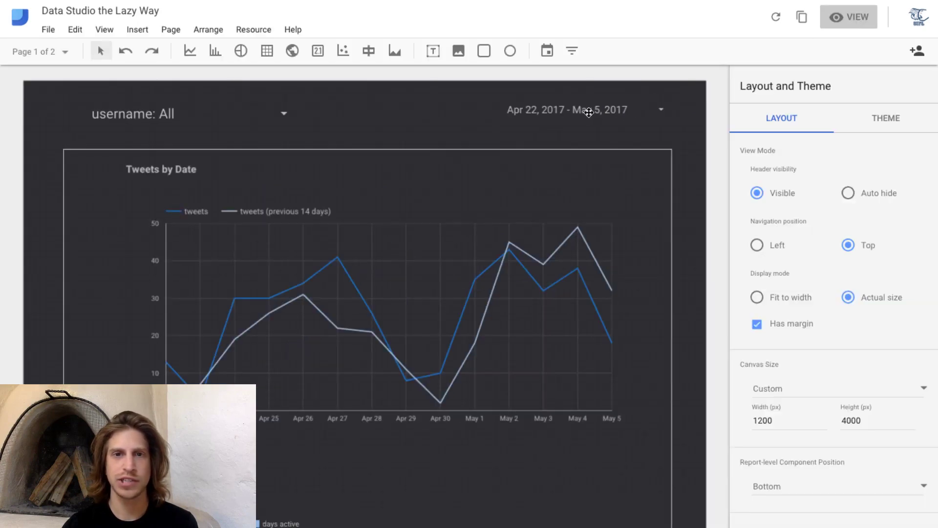
In edit mode, delete the username filter control from the report.
left_click(589, 112)
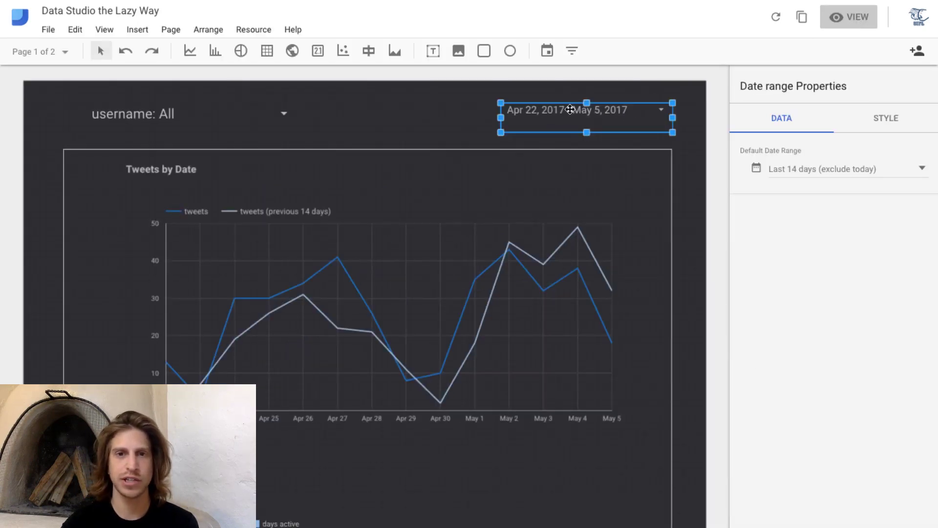
left_click(140, 138)
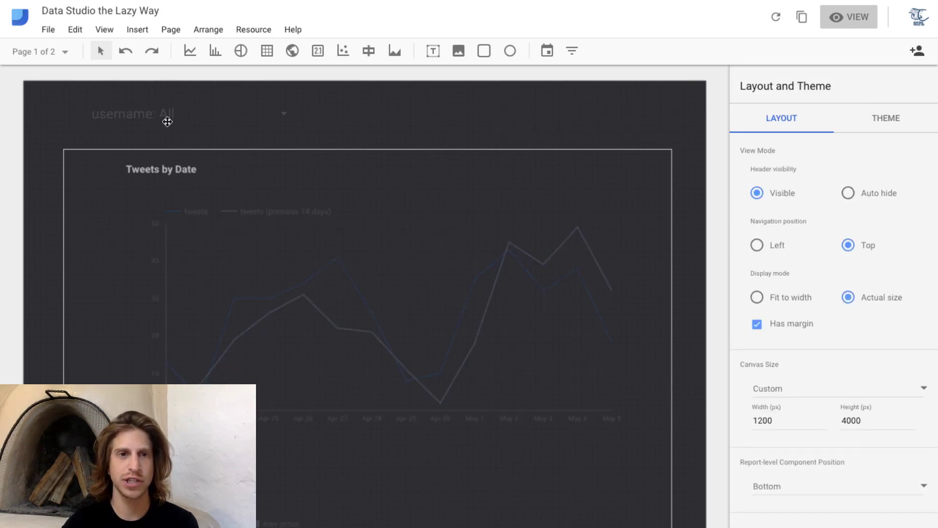
left_click(169, 120)
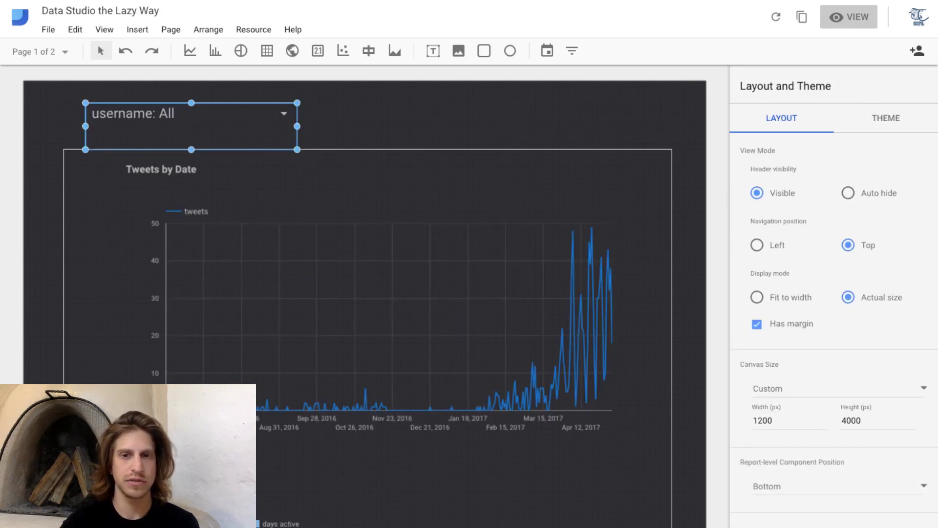
key("Delete")
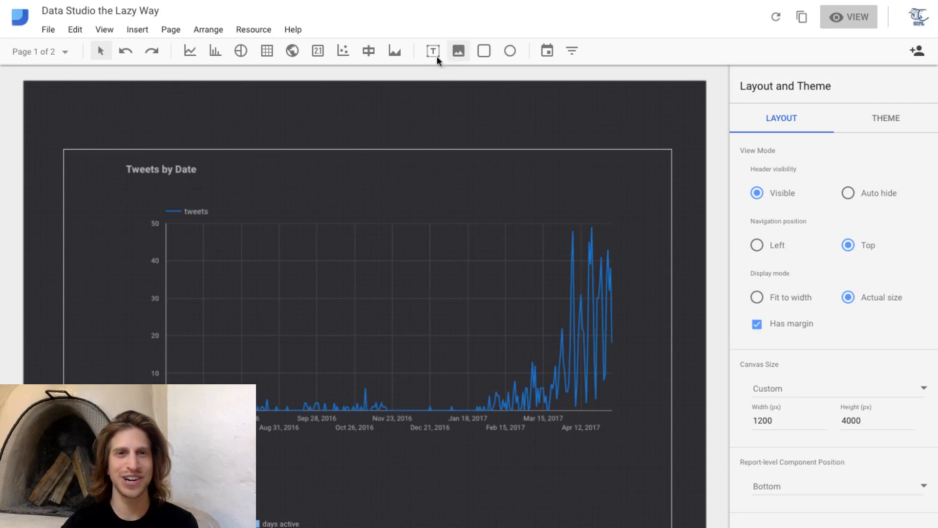
Draw a date range control at the report's top right and widen it leftward.
left_click(547, 52)
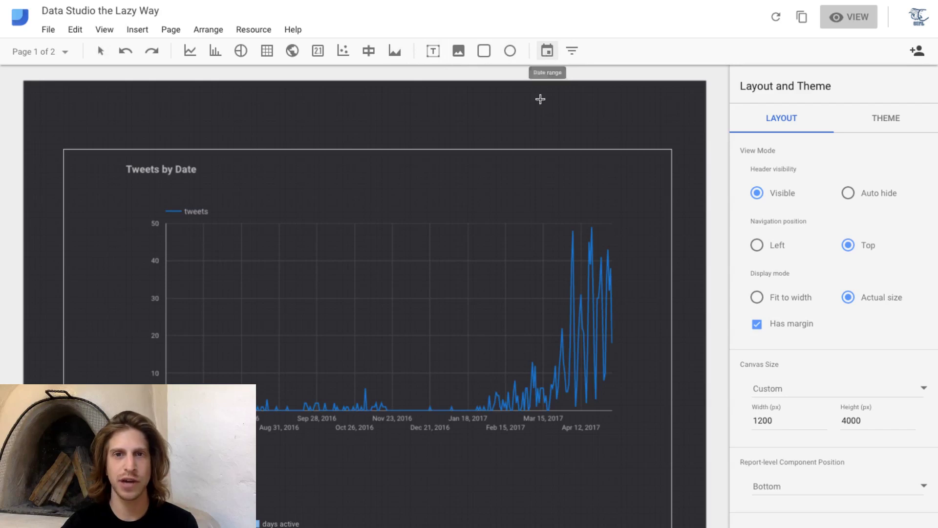
left_click_drag(520, 100, 671, 133)
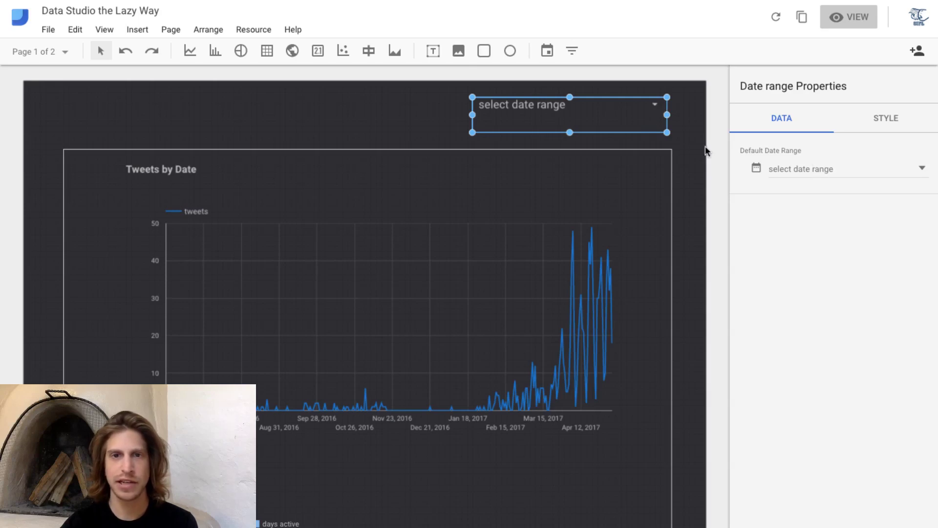
left_click_drag(471, 114, 444, 116)
Set the control's default date range to Last 7 days (Apr 29 – May 5, 2017).
left_click(829, 174)
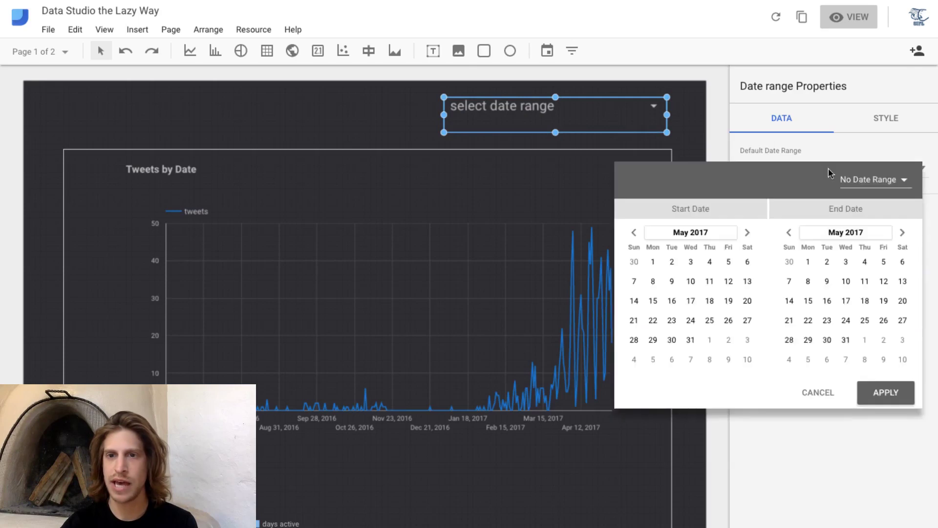
left_click(871, 188)
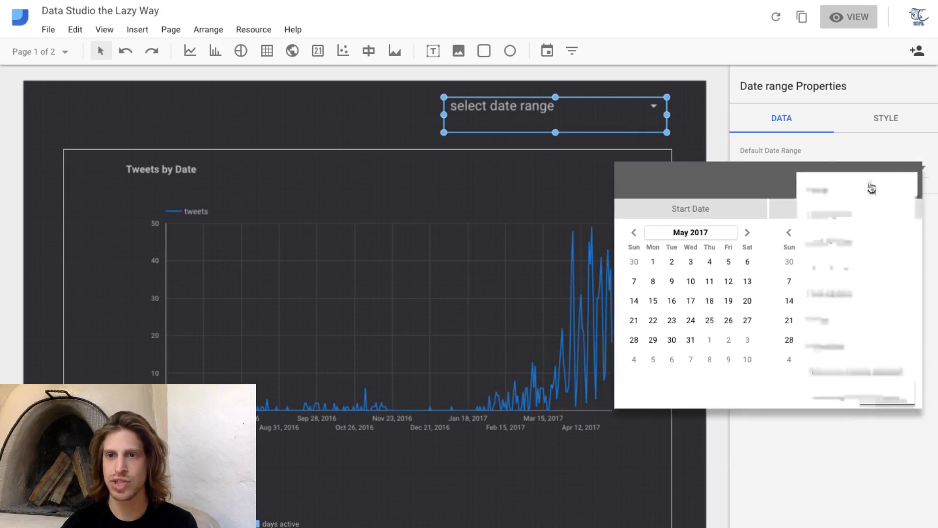
left_click(859, 226)
left_click(886, 401)
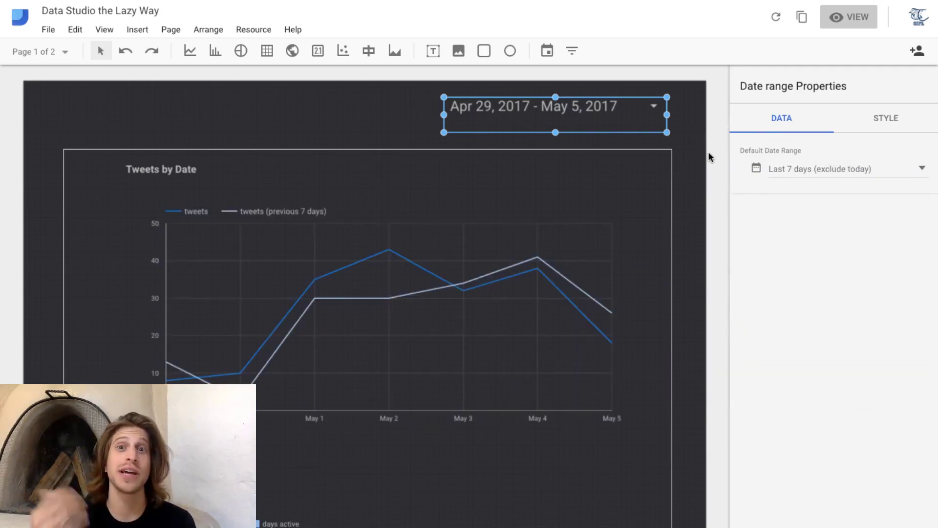
left_click(588, 137)
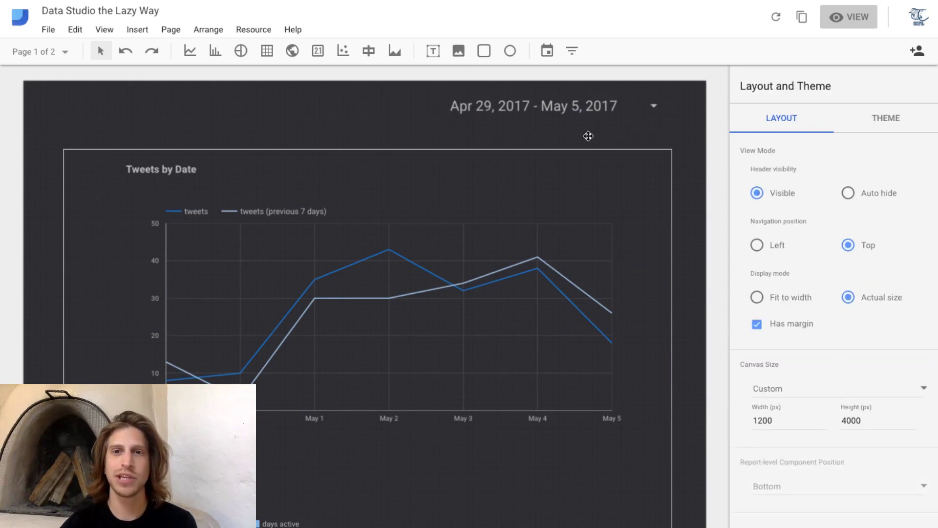
left_click(532, 265)
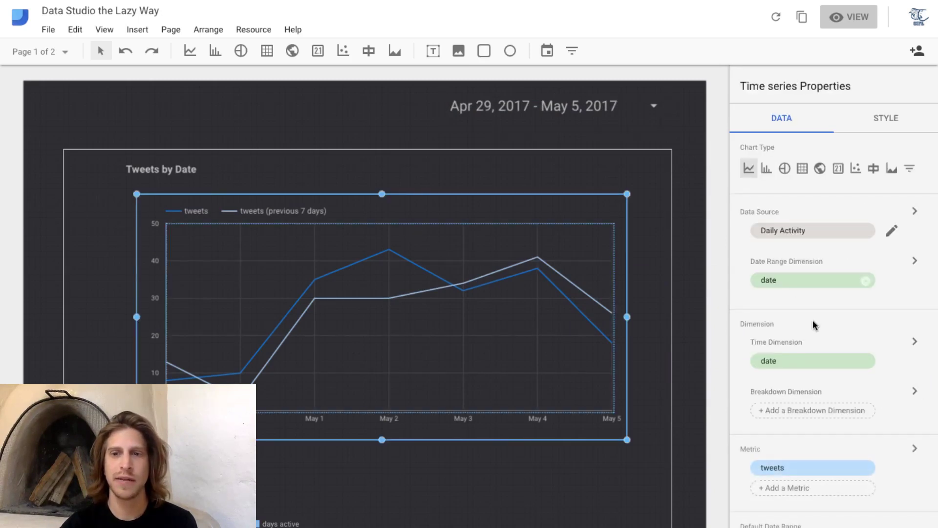
scroll(831, 386, "down", 3)
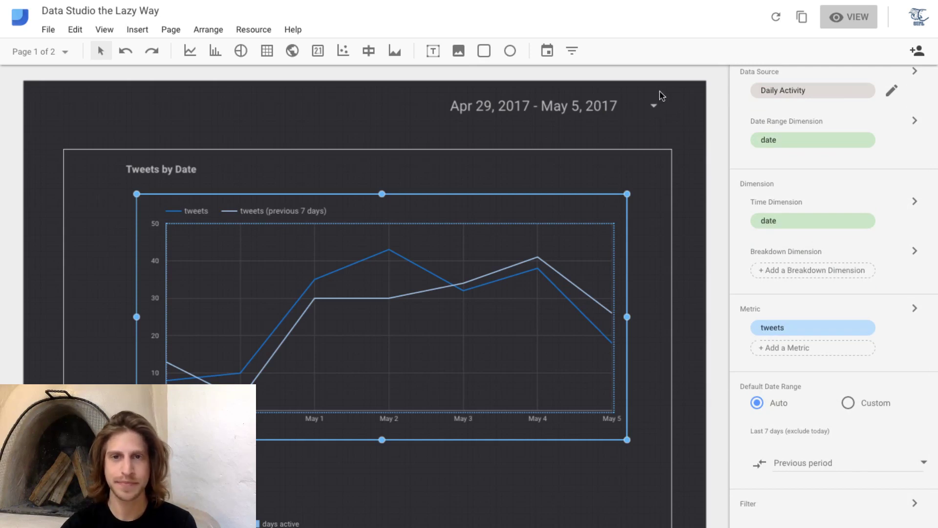
left_click(694, 92)
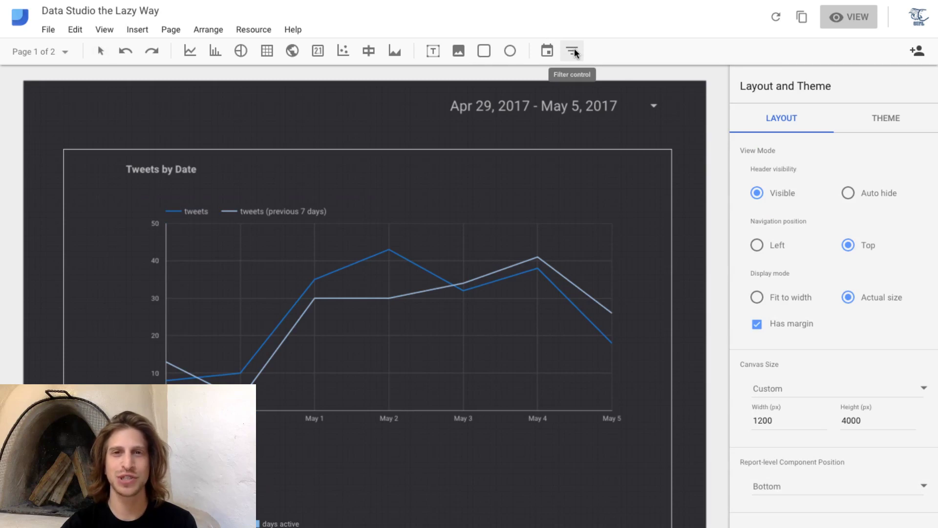
Draw a filter control box at the report's top left and make it taller.
left_click(573, 51)
left_click(80, 91)
left_click_drag(293, 103, 306, 126)
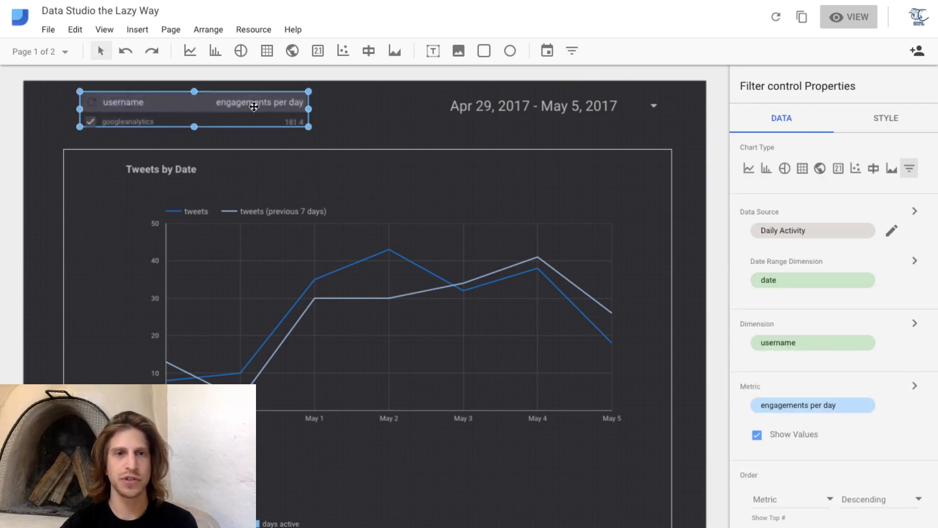
left_click_drag(195, 126, 194, 138)
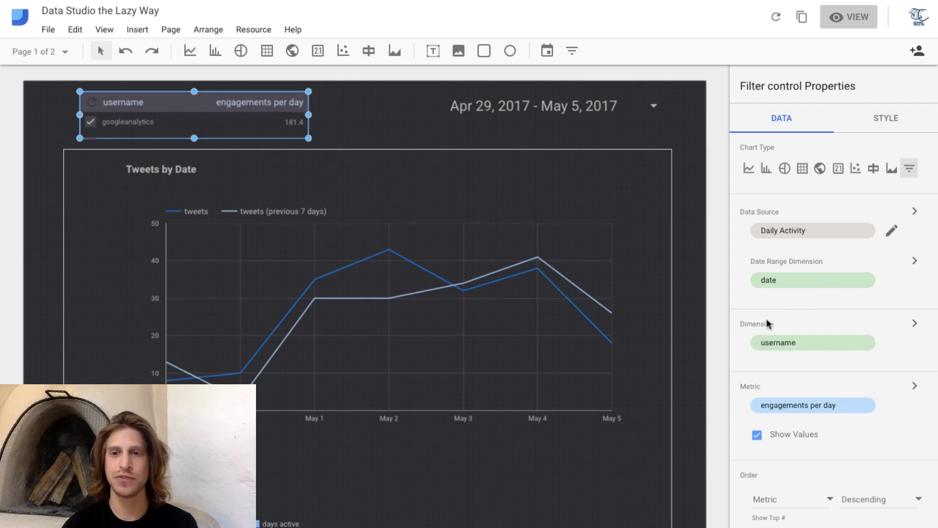
Keep username as the filter's dimension and switch its metric to followers.
left_click(788, 343)
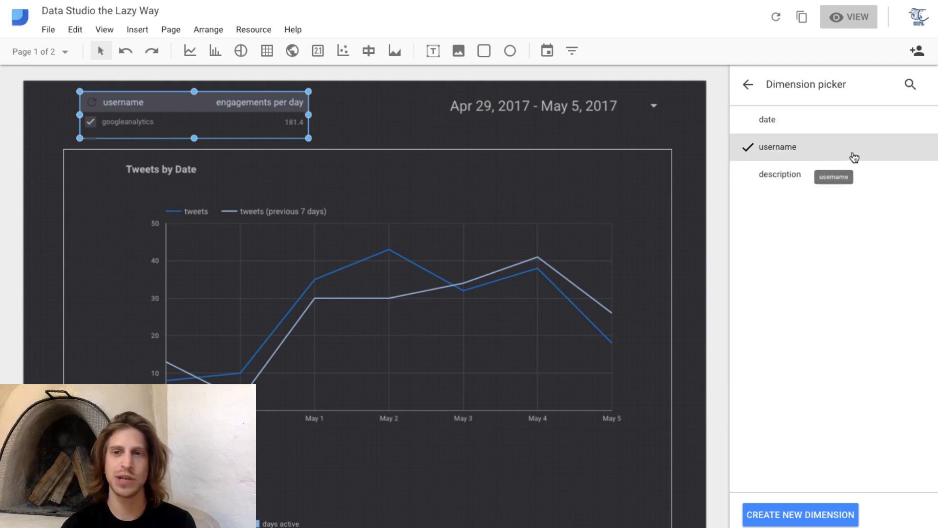
left_click(748, 84)
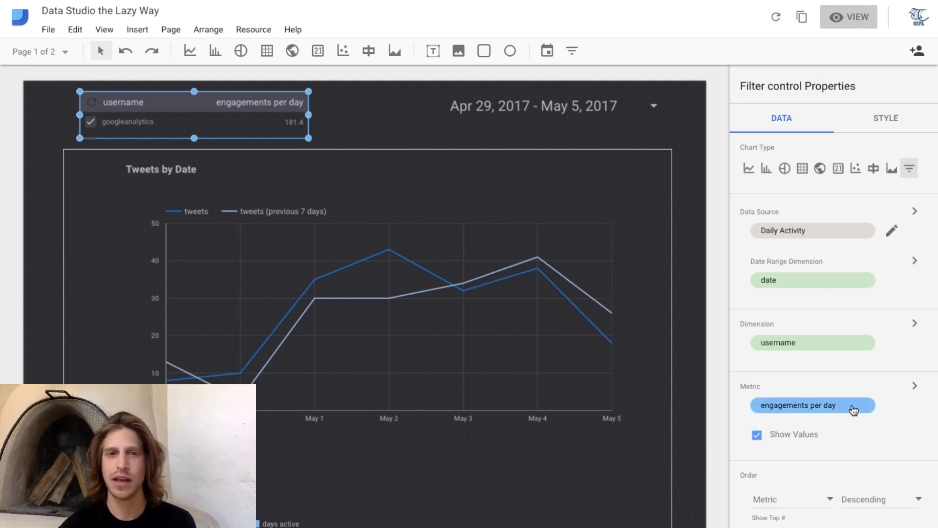
left_click(852, 411)
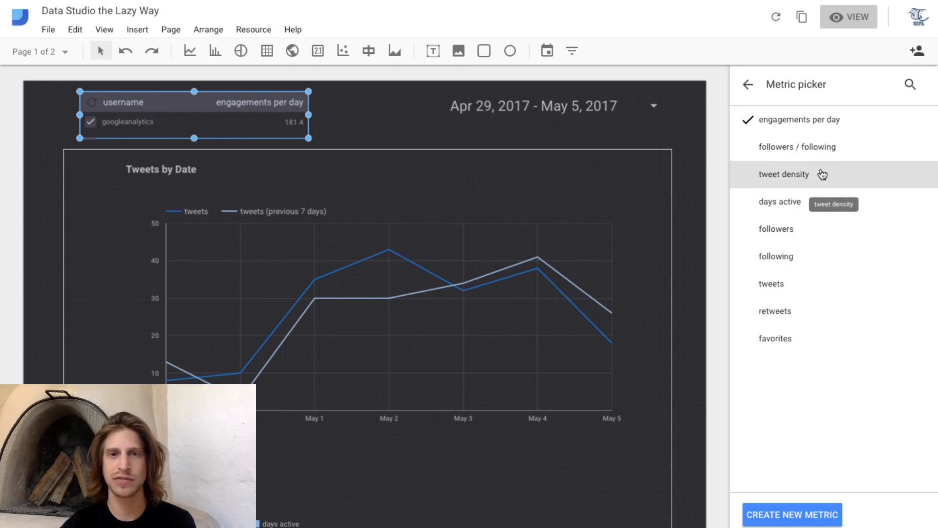
left_click(797, 241)
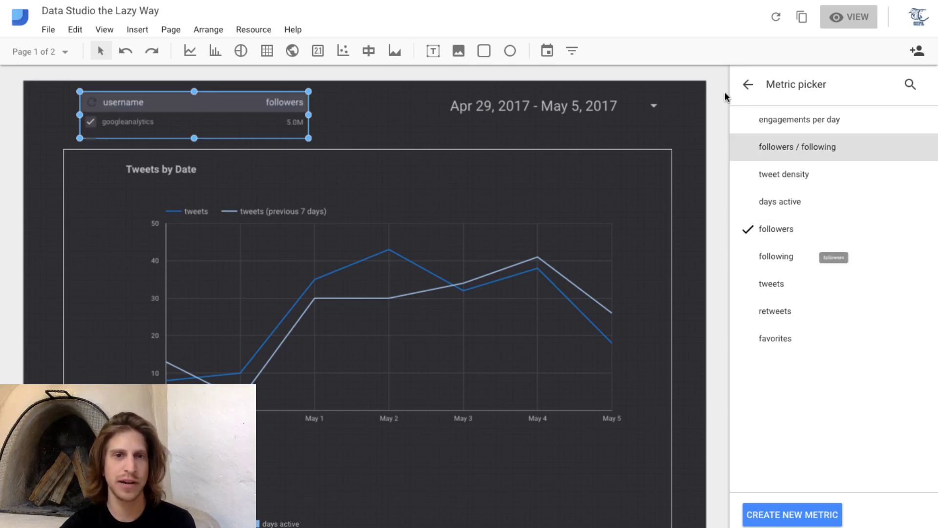
left_click(746, 87)
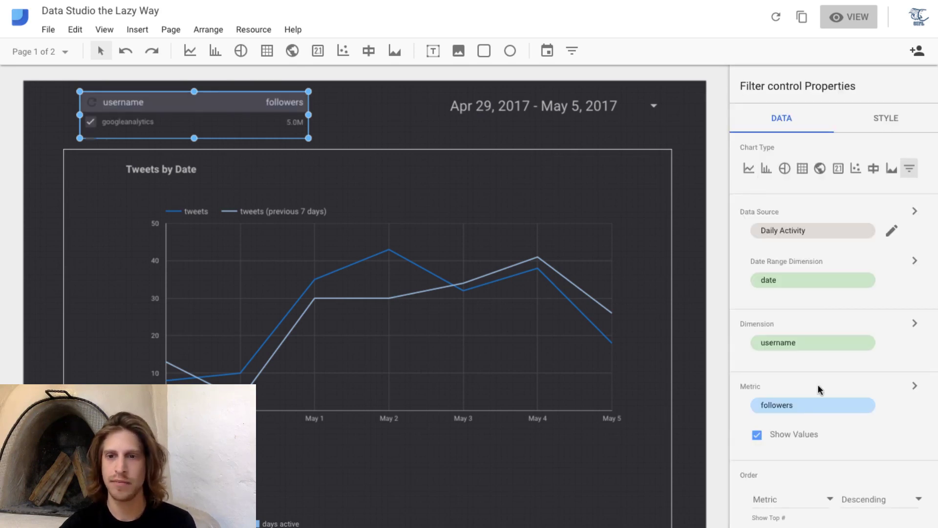
Toggle Show Values off and back on, leaving follower counts visible.
scroll(817, 387, "down", 1)
left_click(757, 406)
left_click(758, 405)
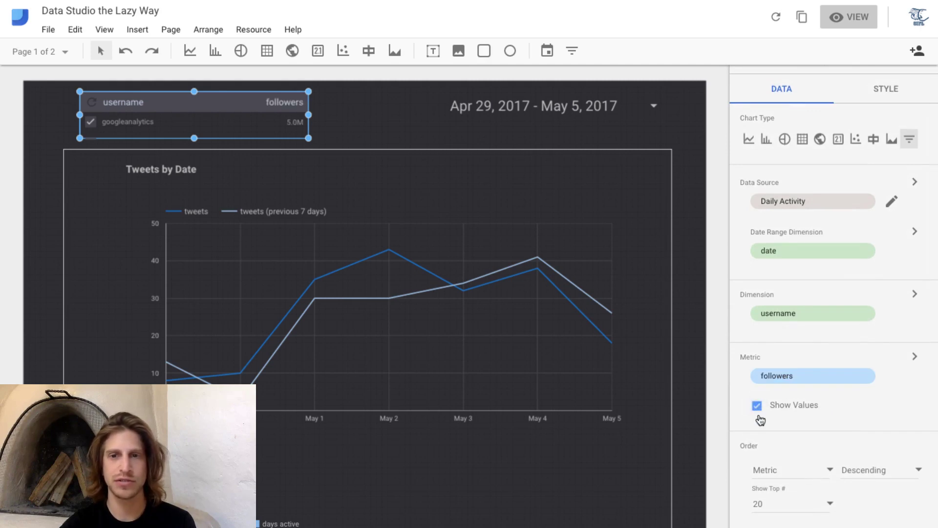
left_click(758, 408)
left_click(757, 406)
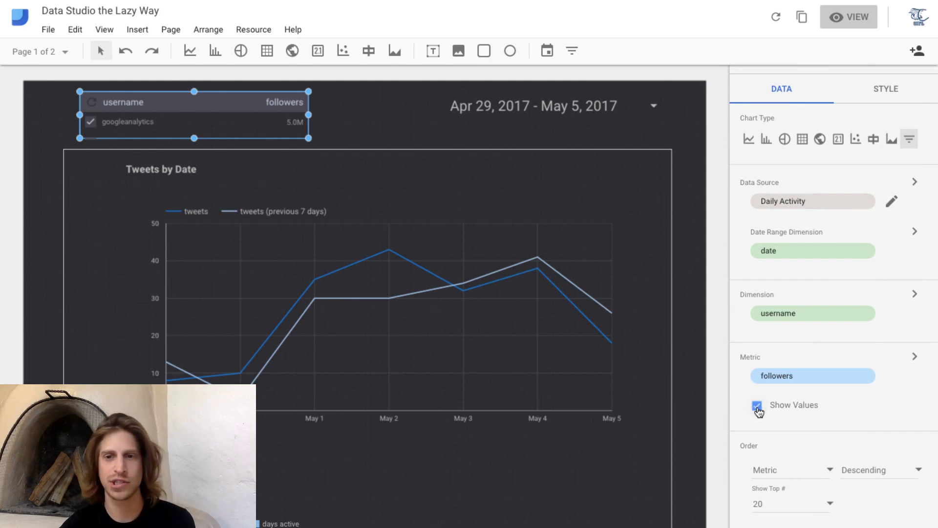
scroll(838, 404, "down", 2)
scroll(839, 404, "down", 3)
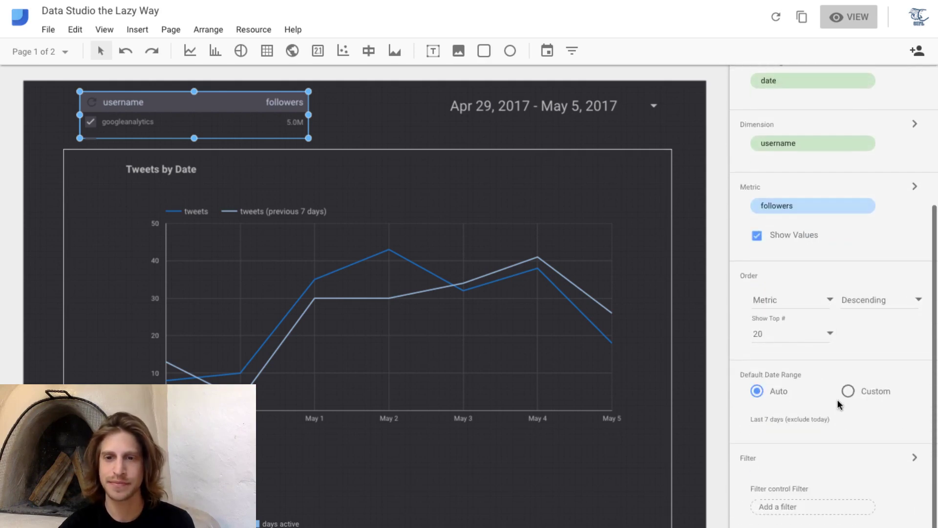
scroll(838, 404, "up", 6)
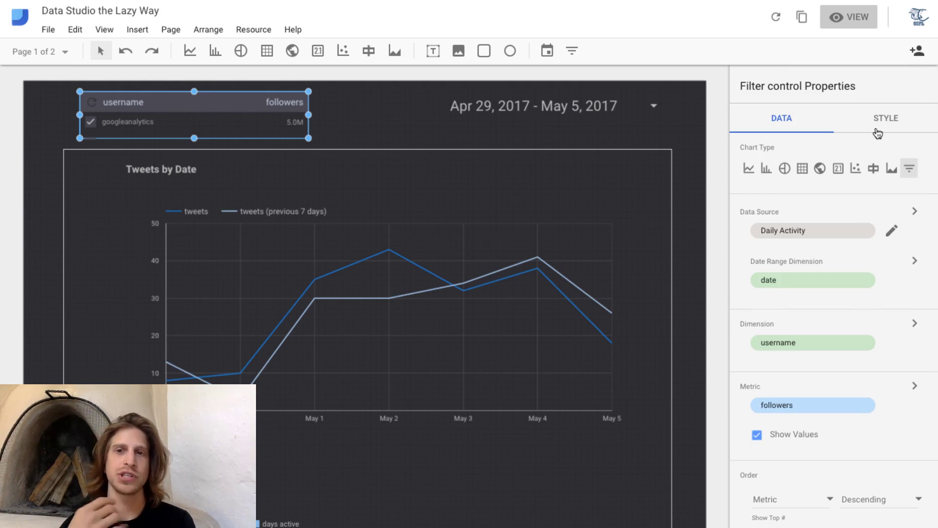
Shorten the username filter box, set it to Expandable, and nudge it down slightly.
left_click(877, 128)
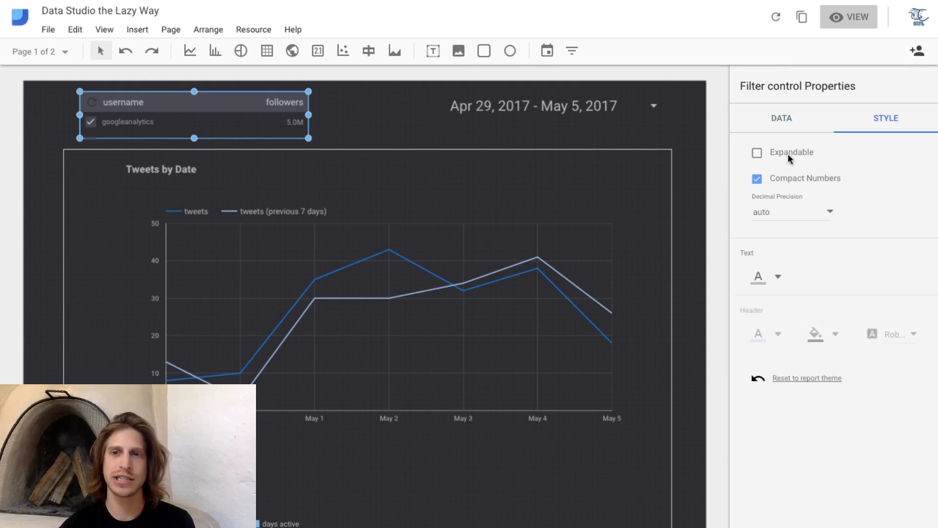
left_click(758, 155)
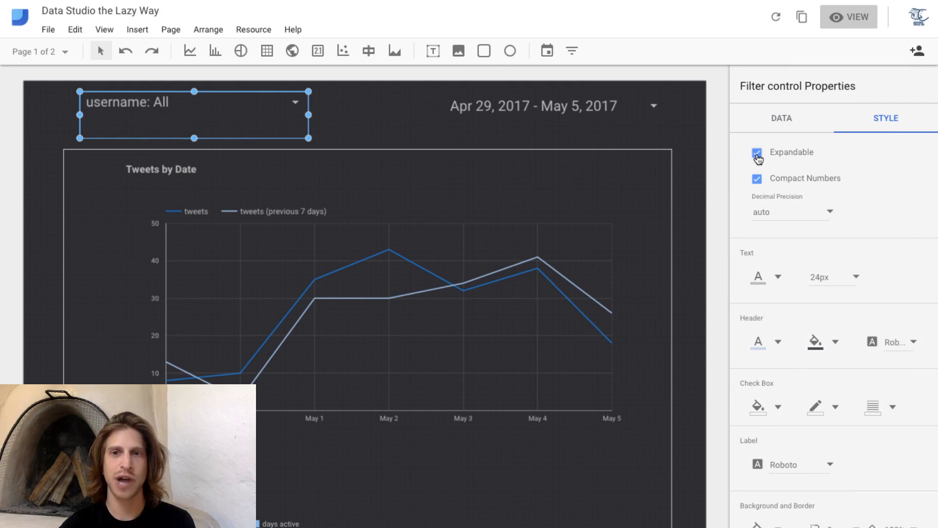
left_click(757, 155)
left_click_drag(195, 139, 196, 282)
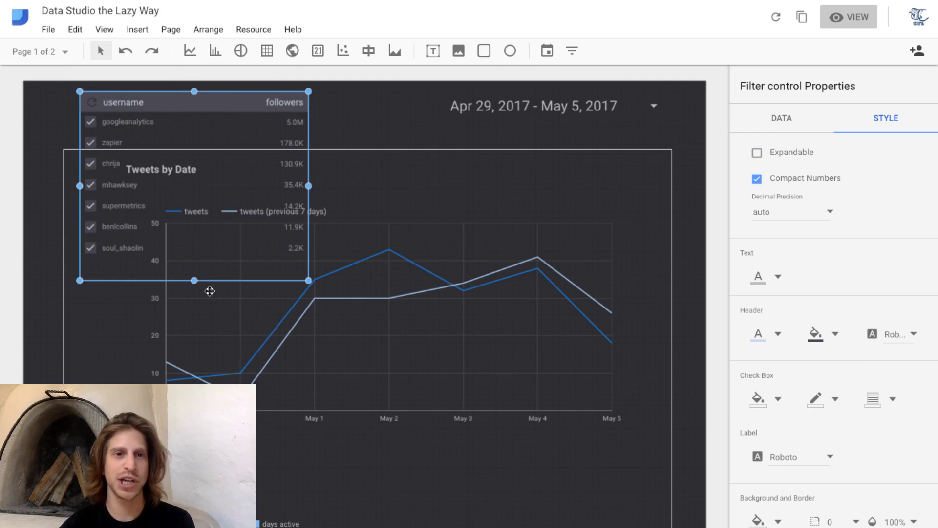
left_click_drag(195, 281, 210, 139)
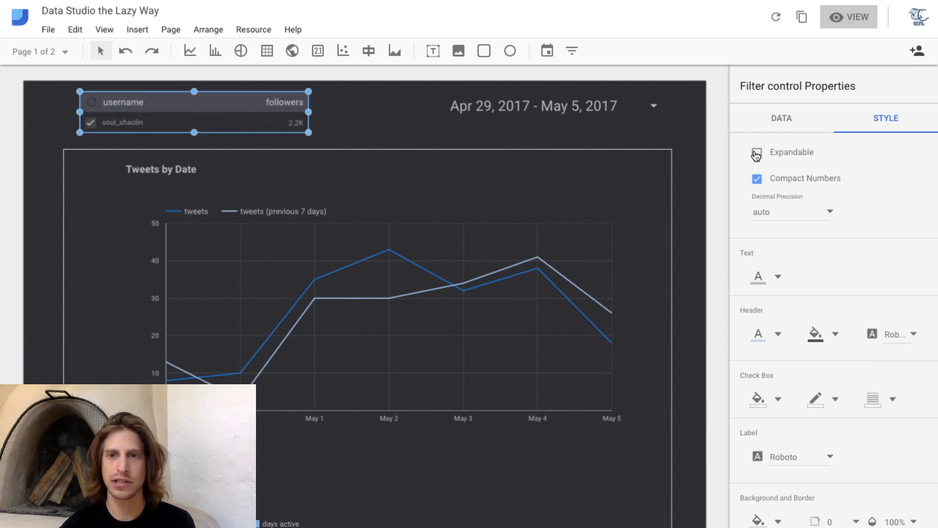
left_click(758, 153)
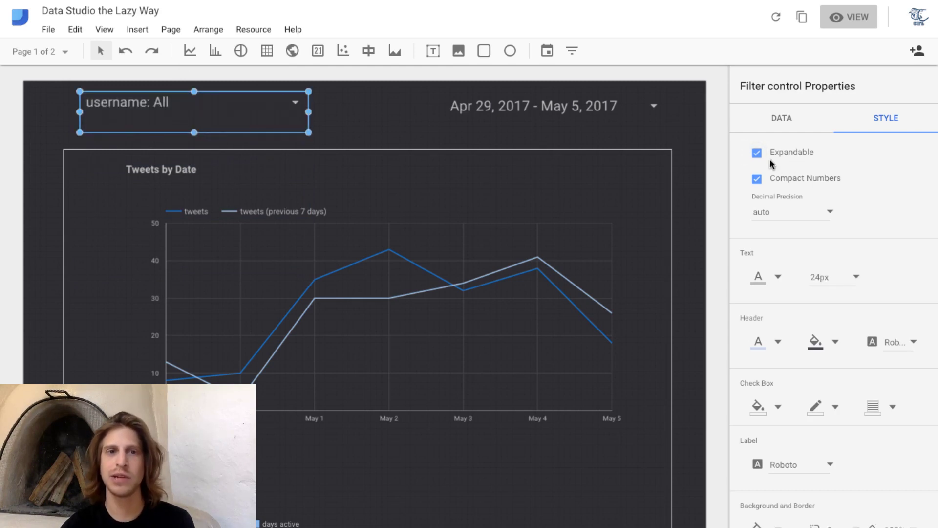
key("Down")
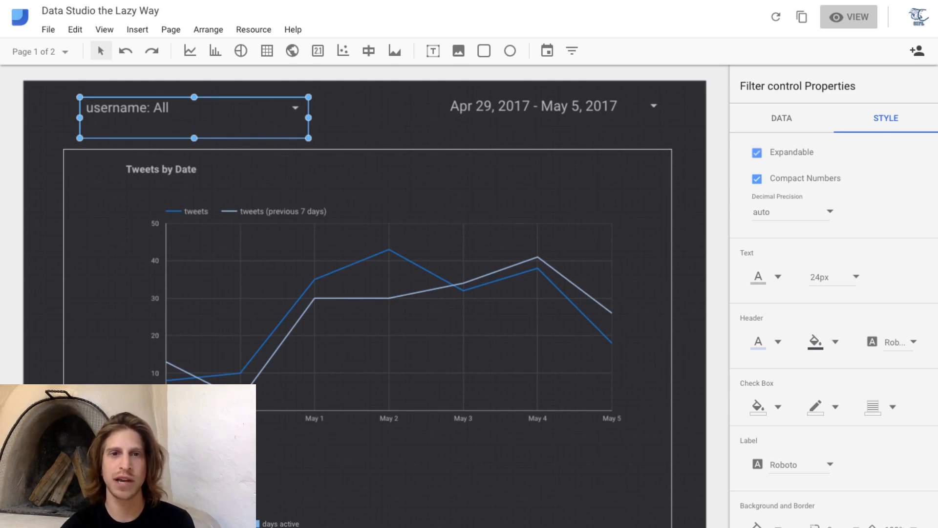
left_click(698, 113)
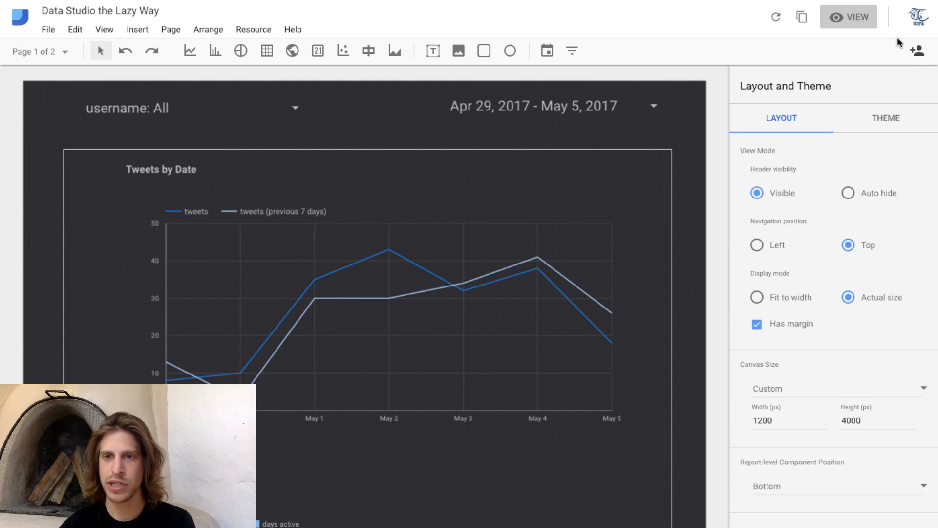
left_click(858, 19)
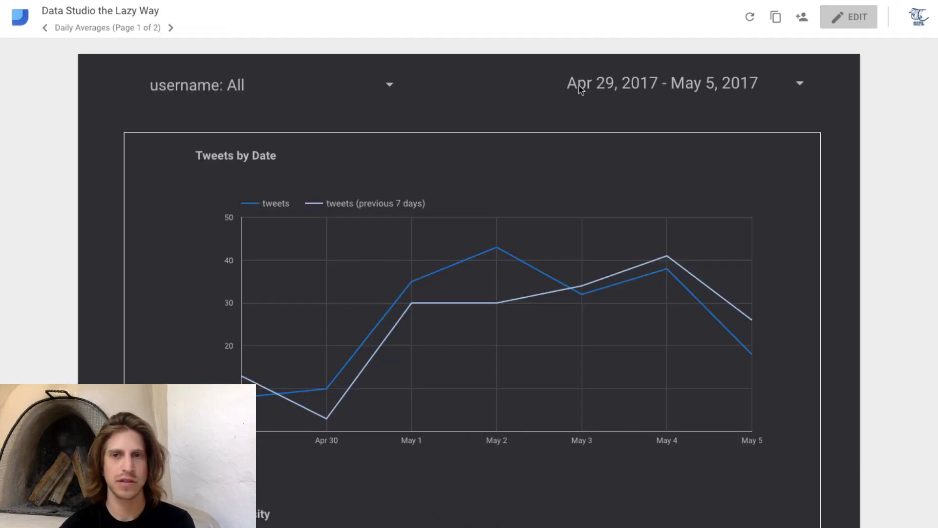
left_click(843, 27)
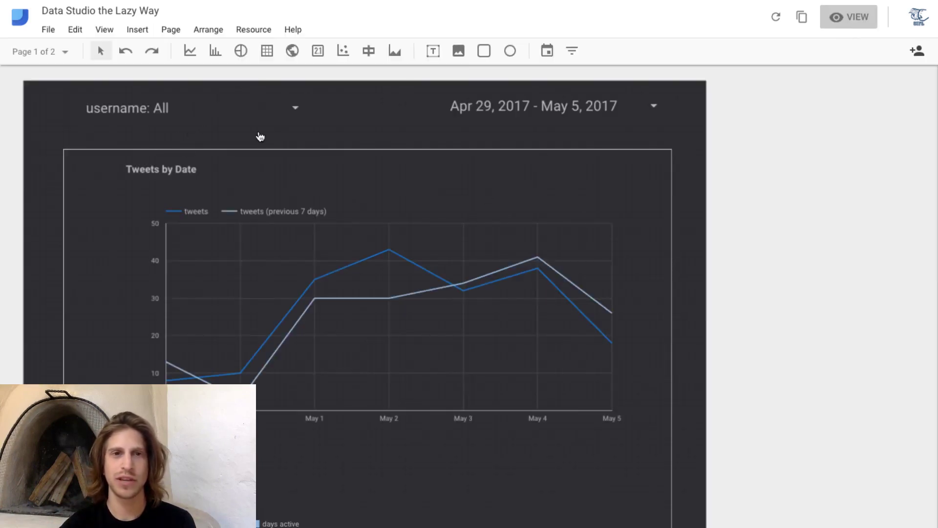
left_click(200, 103)
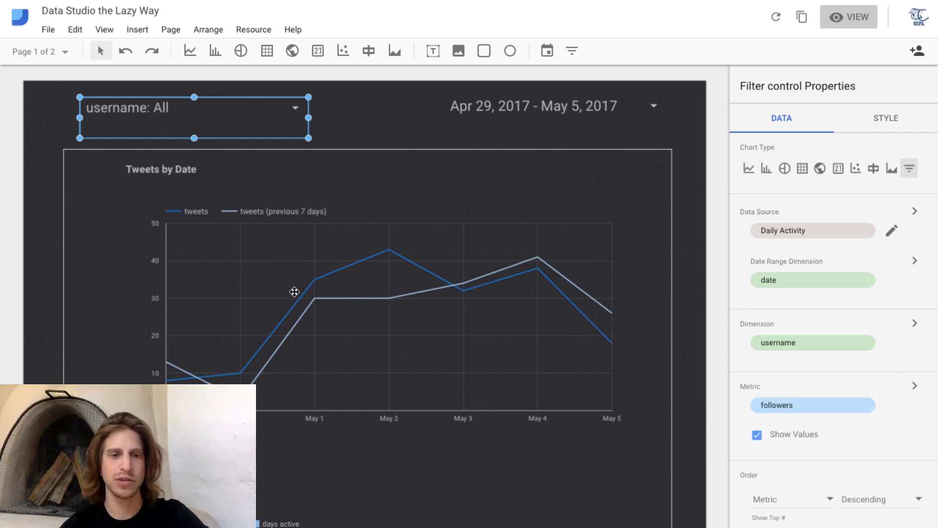
Group the username filter with the Tweets by Date chart.
left_click(294, 291, "shift")
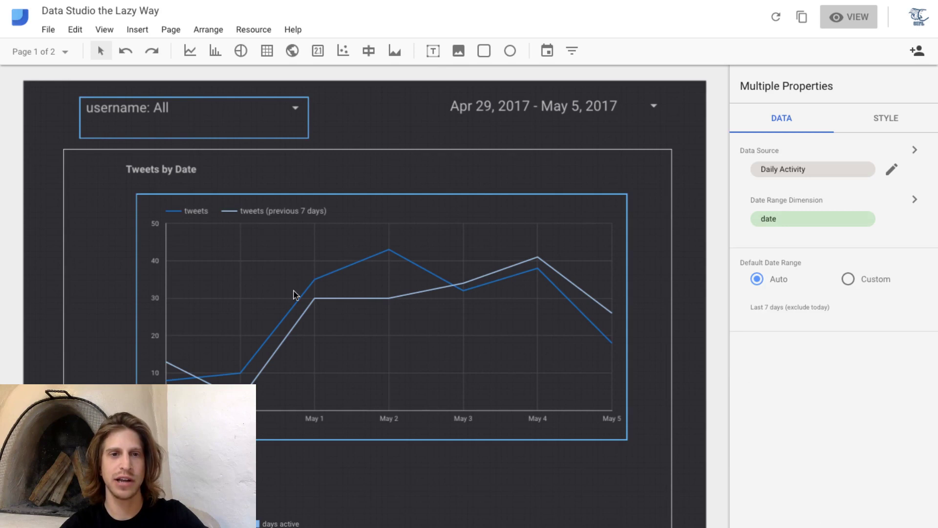
right_click(294, 291)
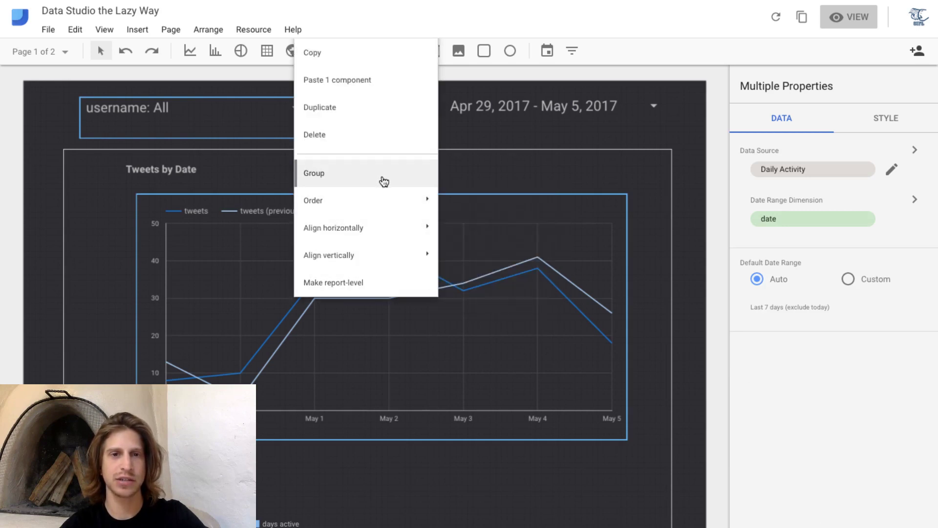
left_click(383, 181)
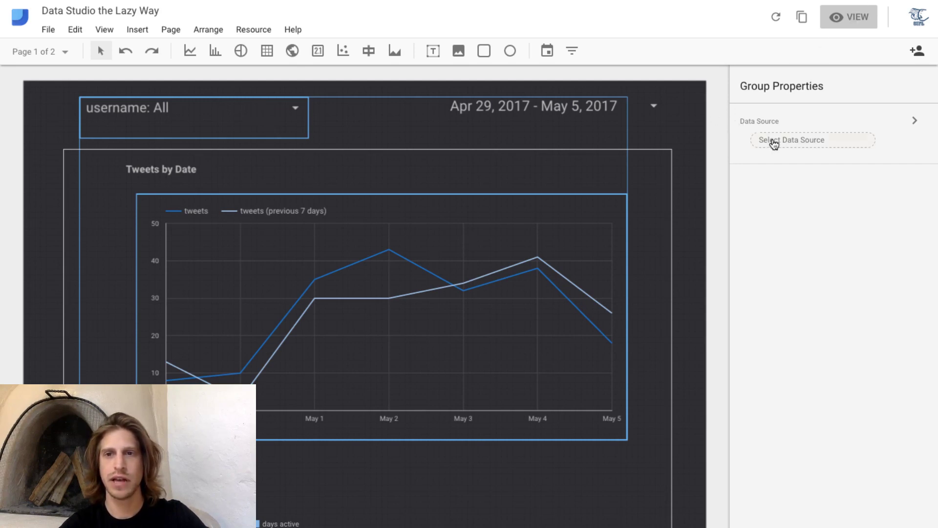
Set the group's data source to Daily Activity and date range dimension to date.
left_click(774, 143)
left_click(801, 153)
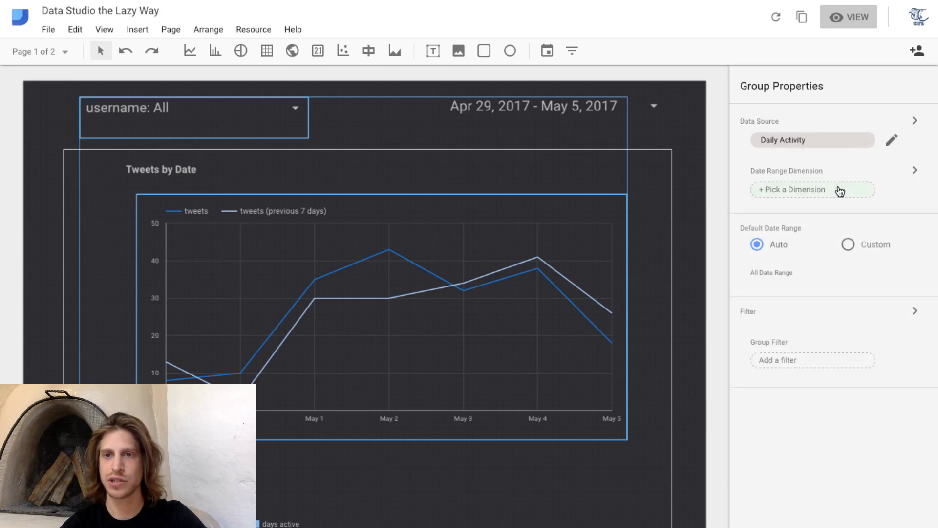
left_click(841, 191)
left_click(804, 128)
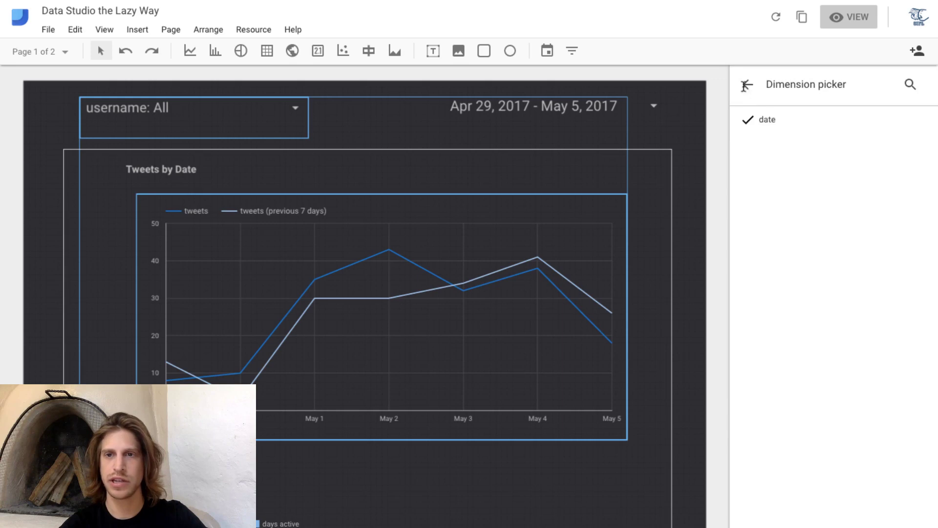
left_click(745, 86)
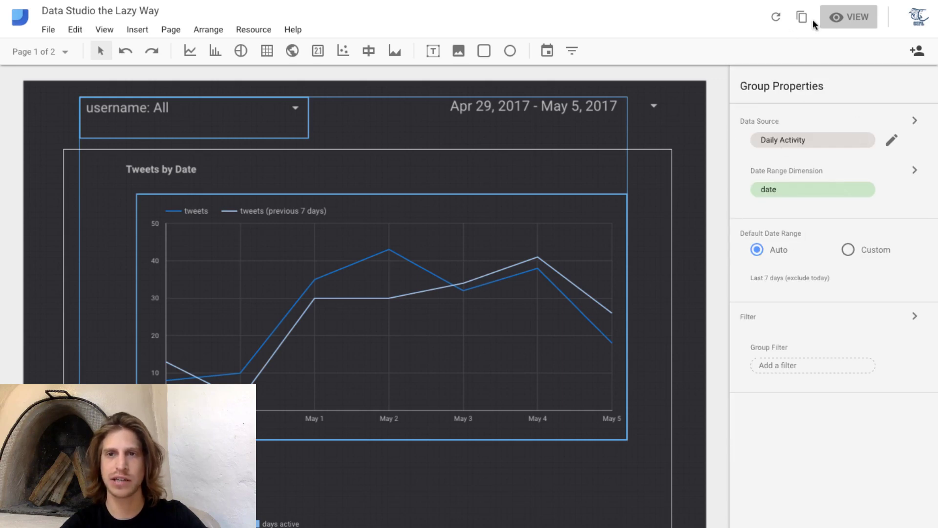
In view mode, filter to zapier, add googleanalytics and chrija, then reset to all usernames.
left_click(842, 18)
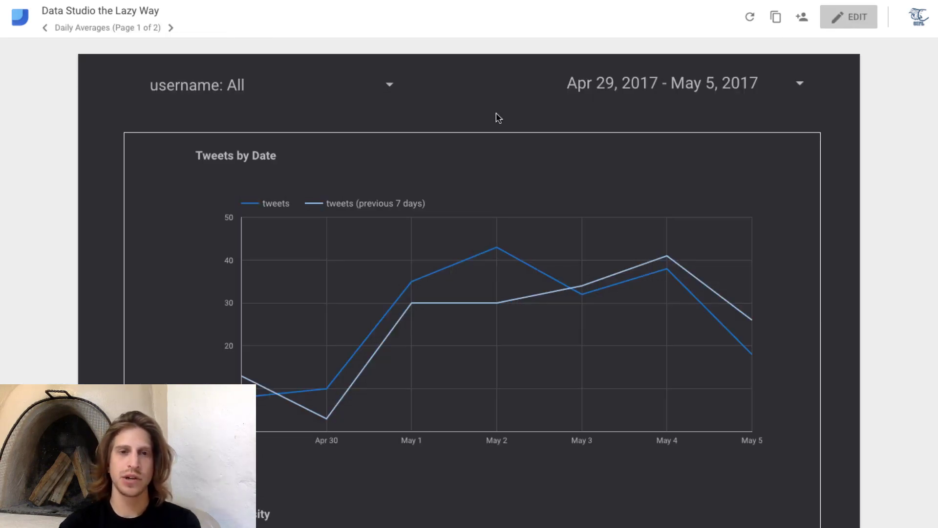
left_click(391, 88)
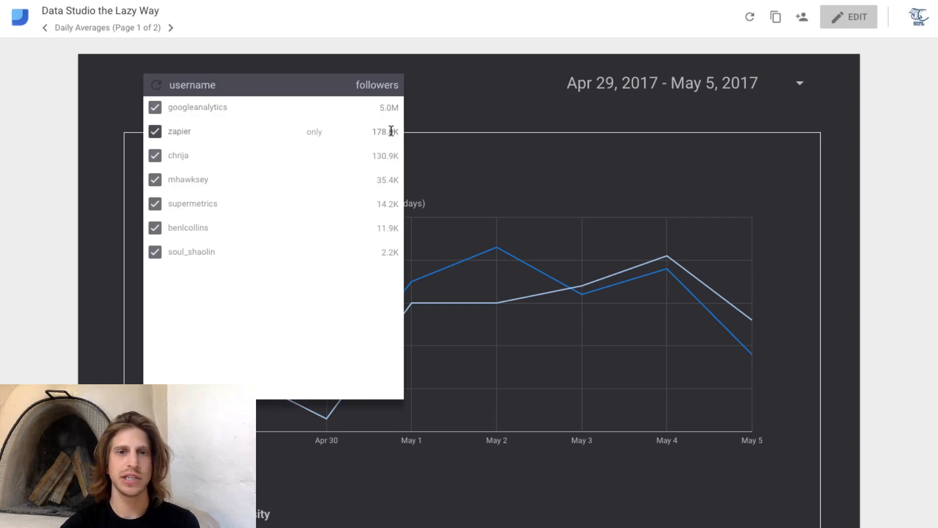
left_click(313, 132)
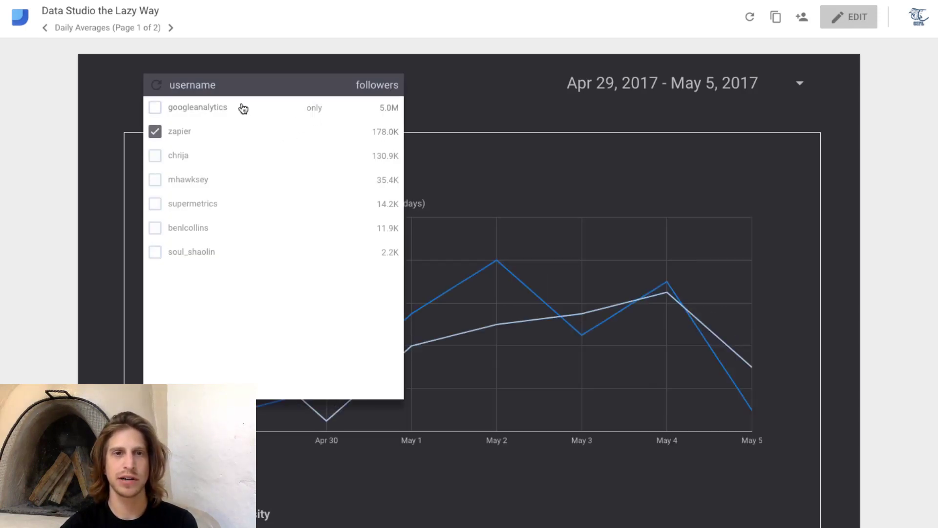
left_click(155, 109)
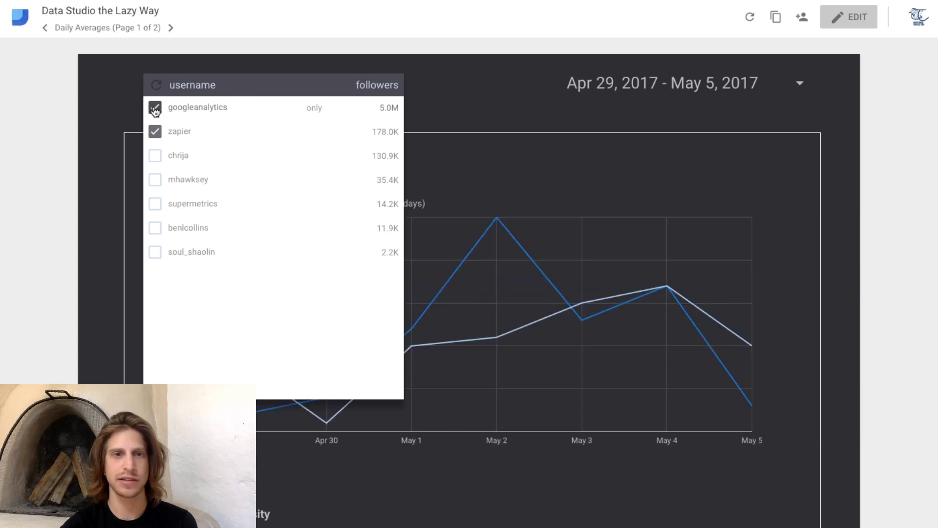
left_click(154, 157)
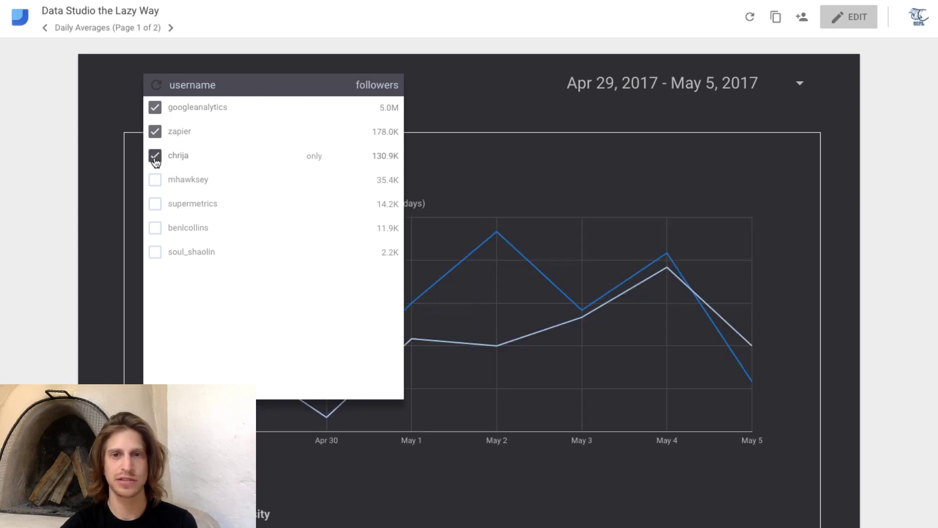
left_click(845, 174)
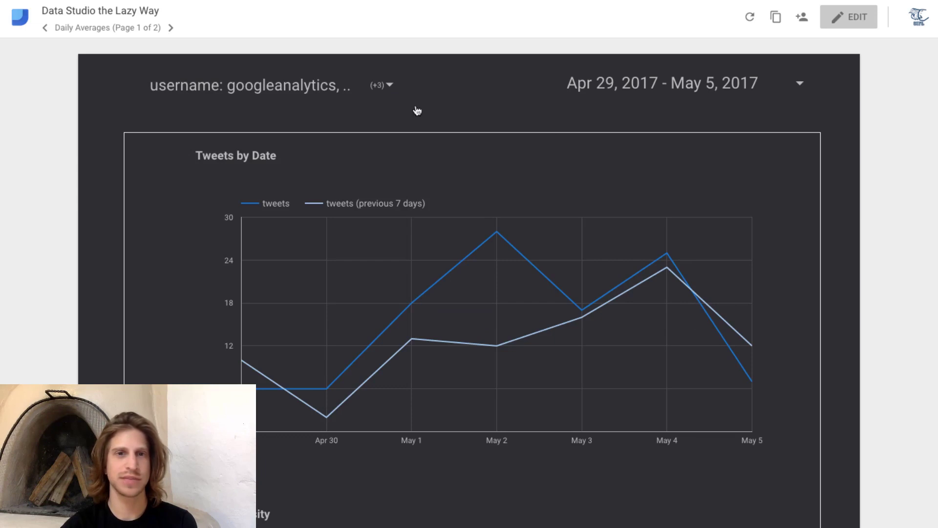
left_click(384, 85)
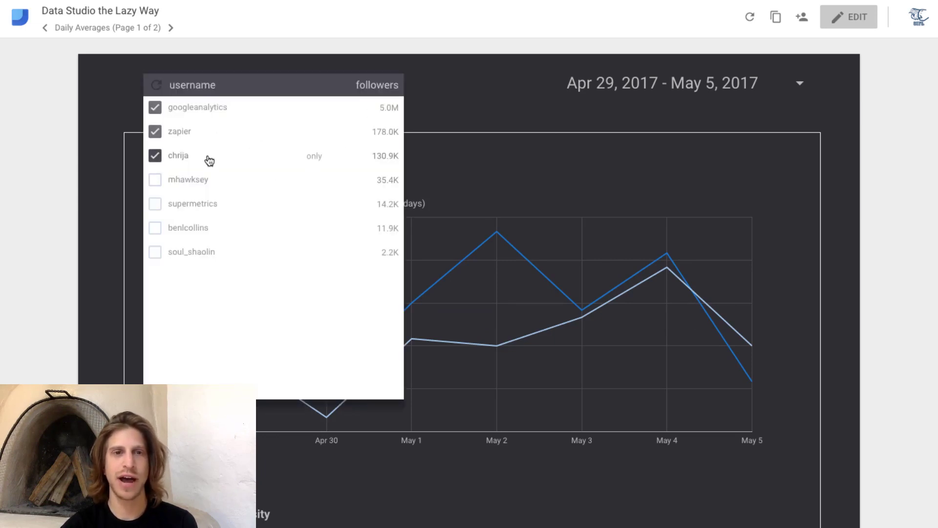
left_click(156, 86)
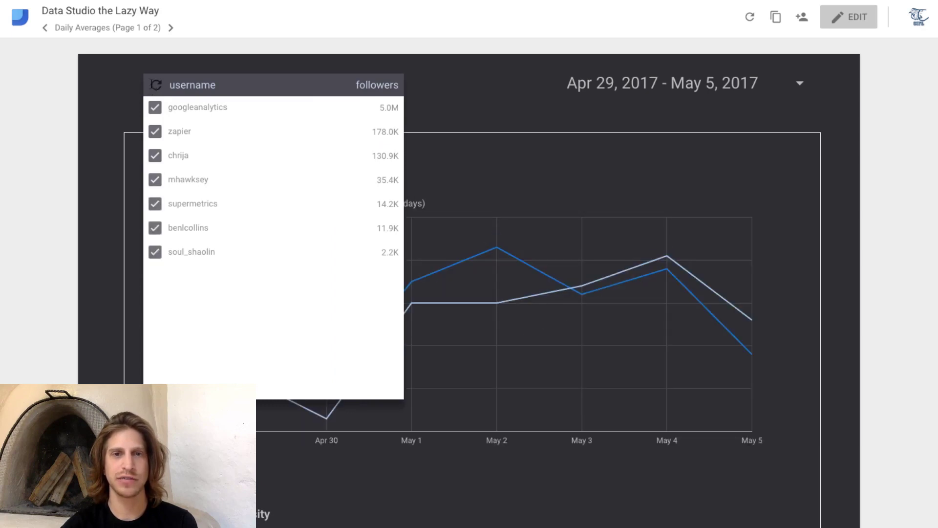
left_click(870, 169)
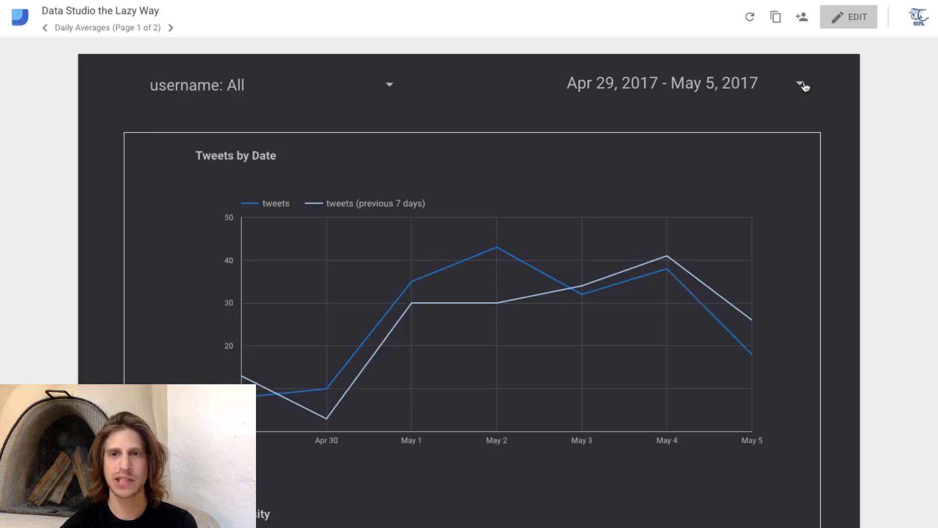
Set the report's date range to Last 14 days (Apr 22 – May 5, 2017).
left_click(803, 86)
left_click(787, 101)
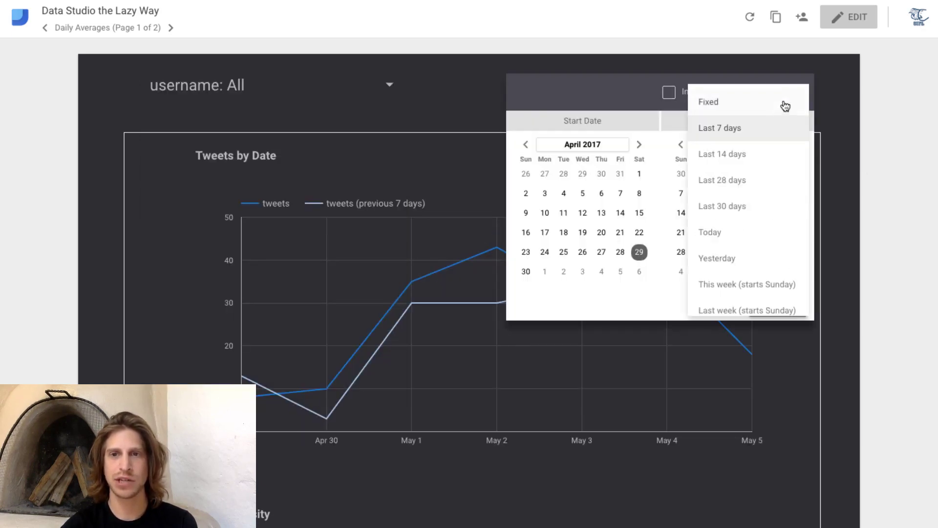
left_click(759, 155)
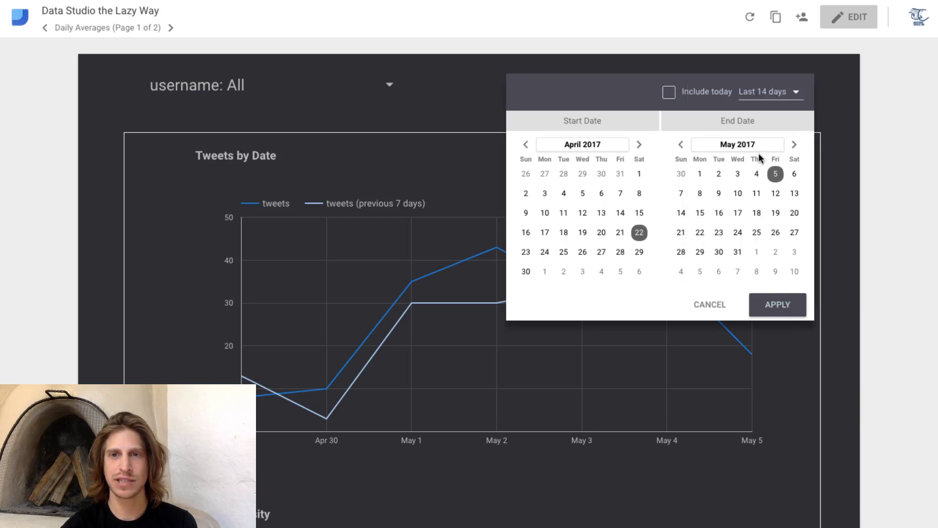
left_click(792, 312)
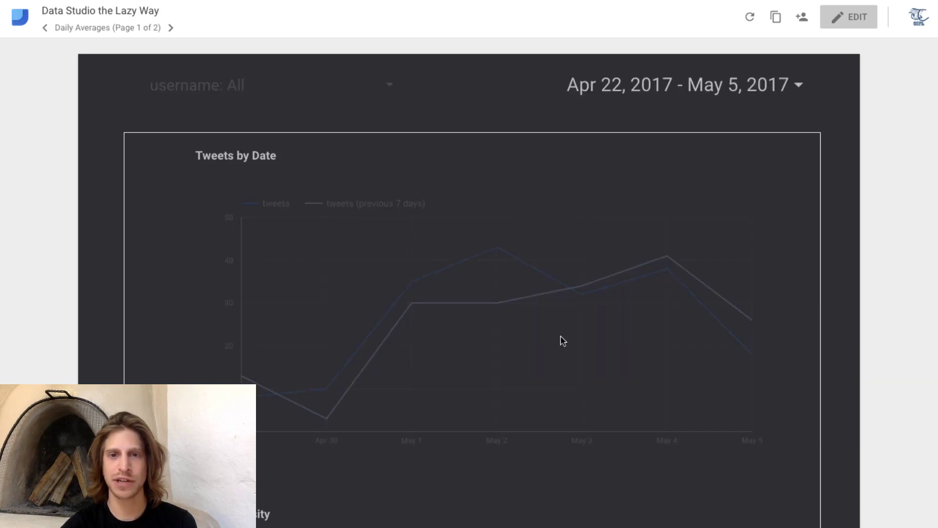